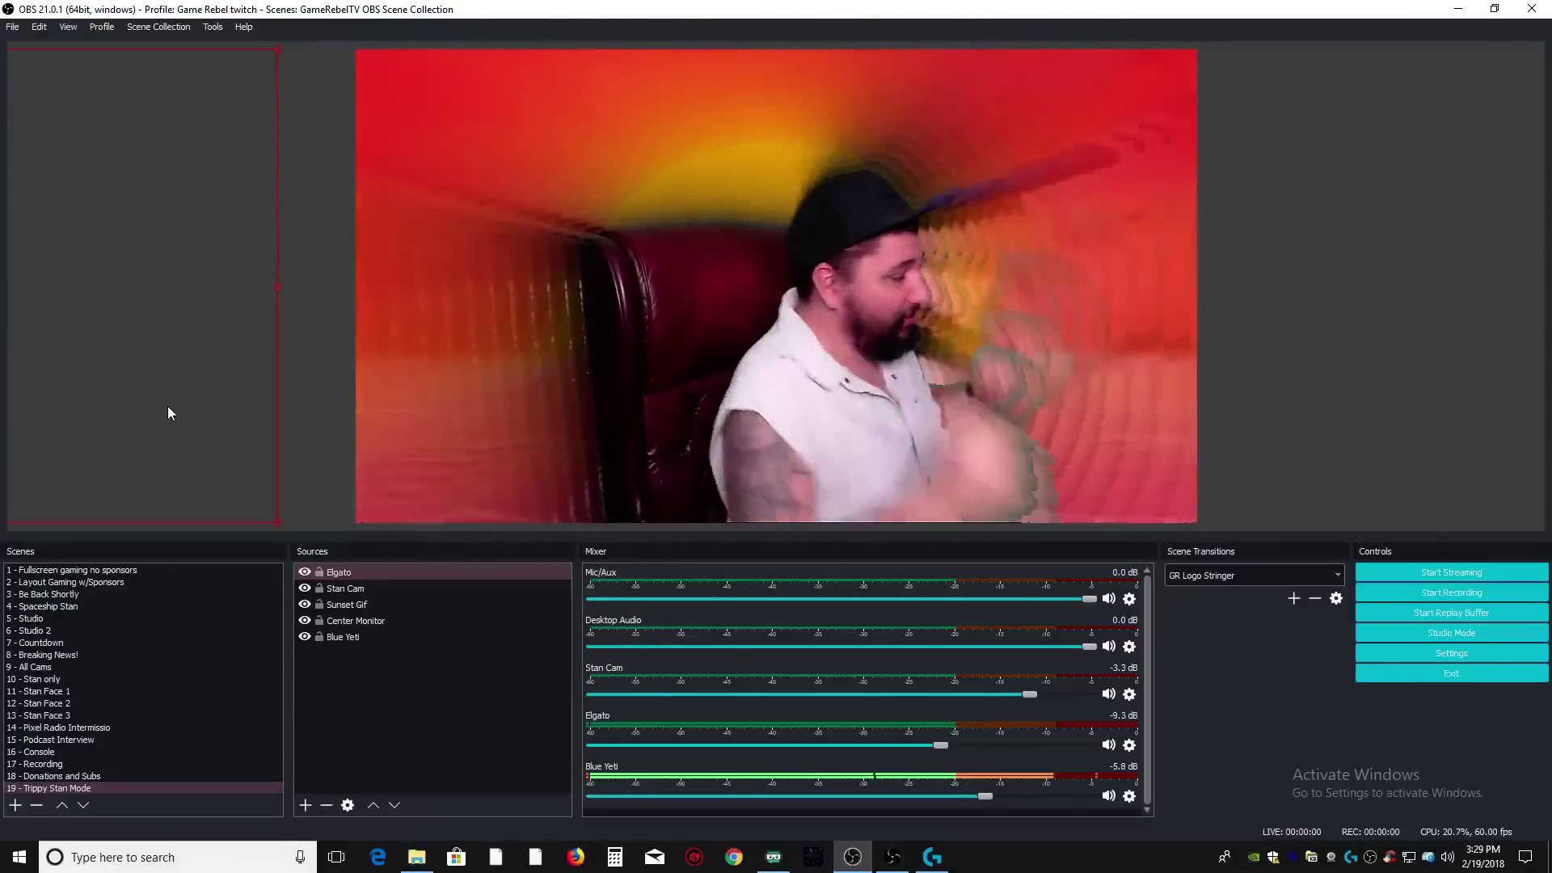
Add a new scene from the Scenes list, keeping the default name 'Scene 2'.
left_click(127, 705)
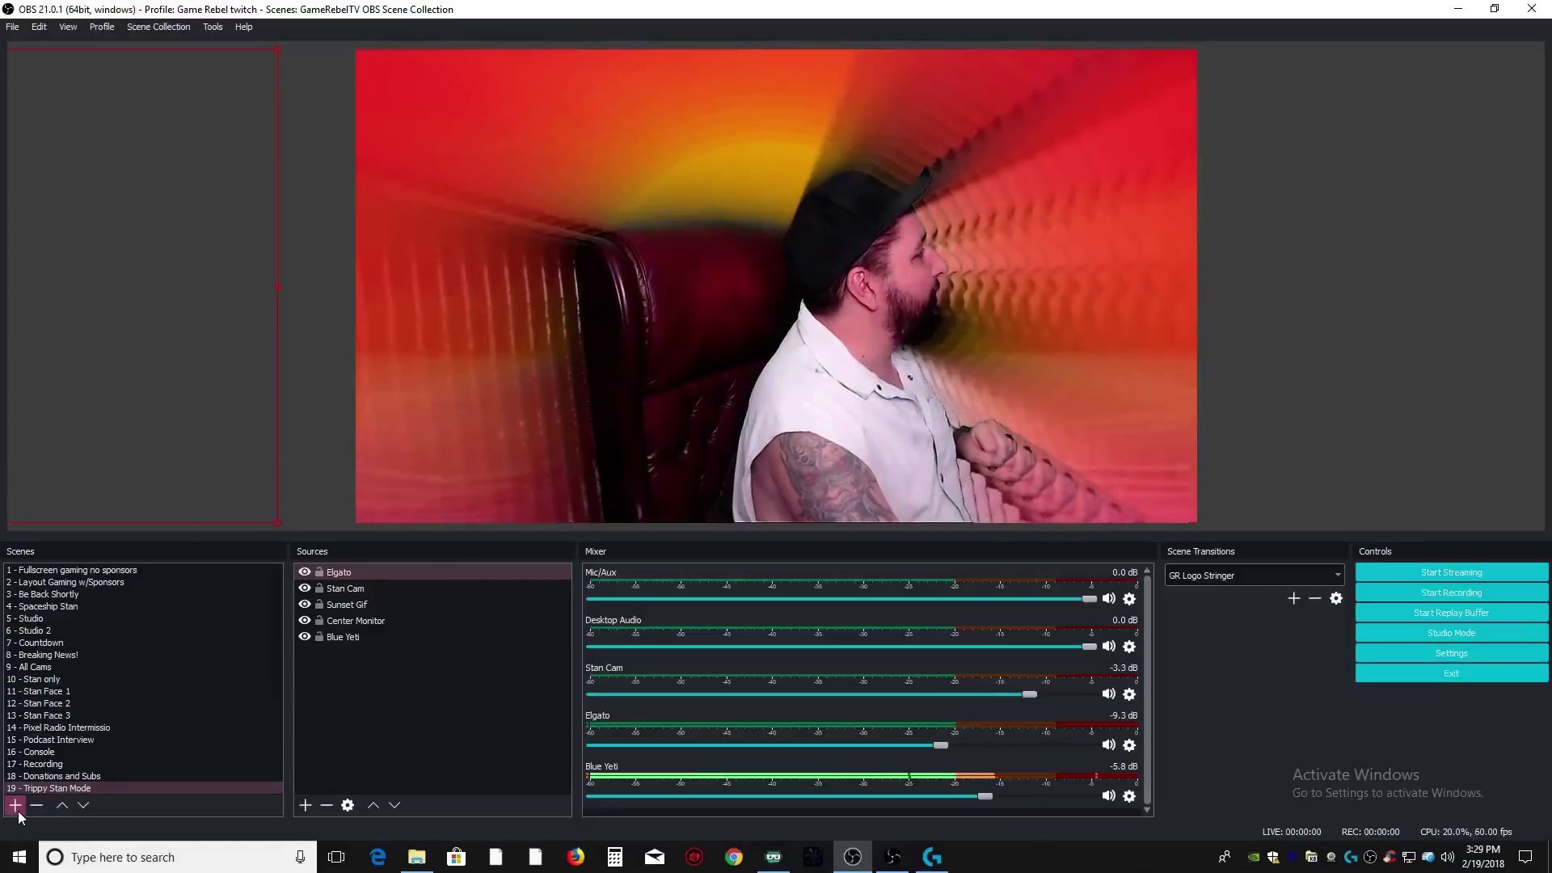
right_click(39, 789)
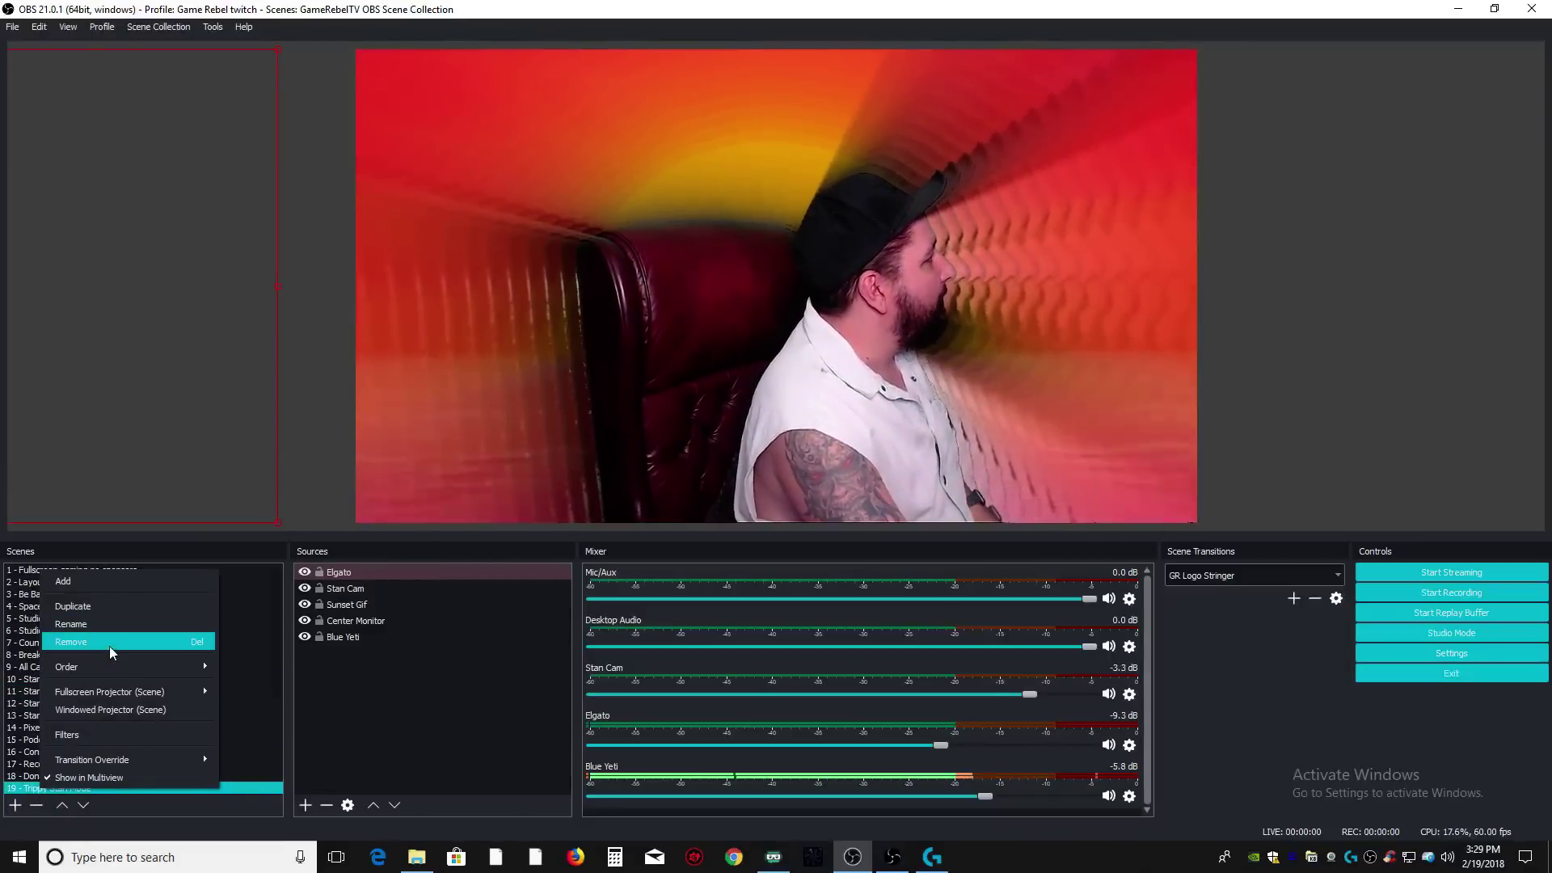
left_click(97, 581)
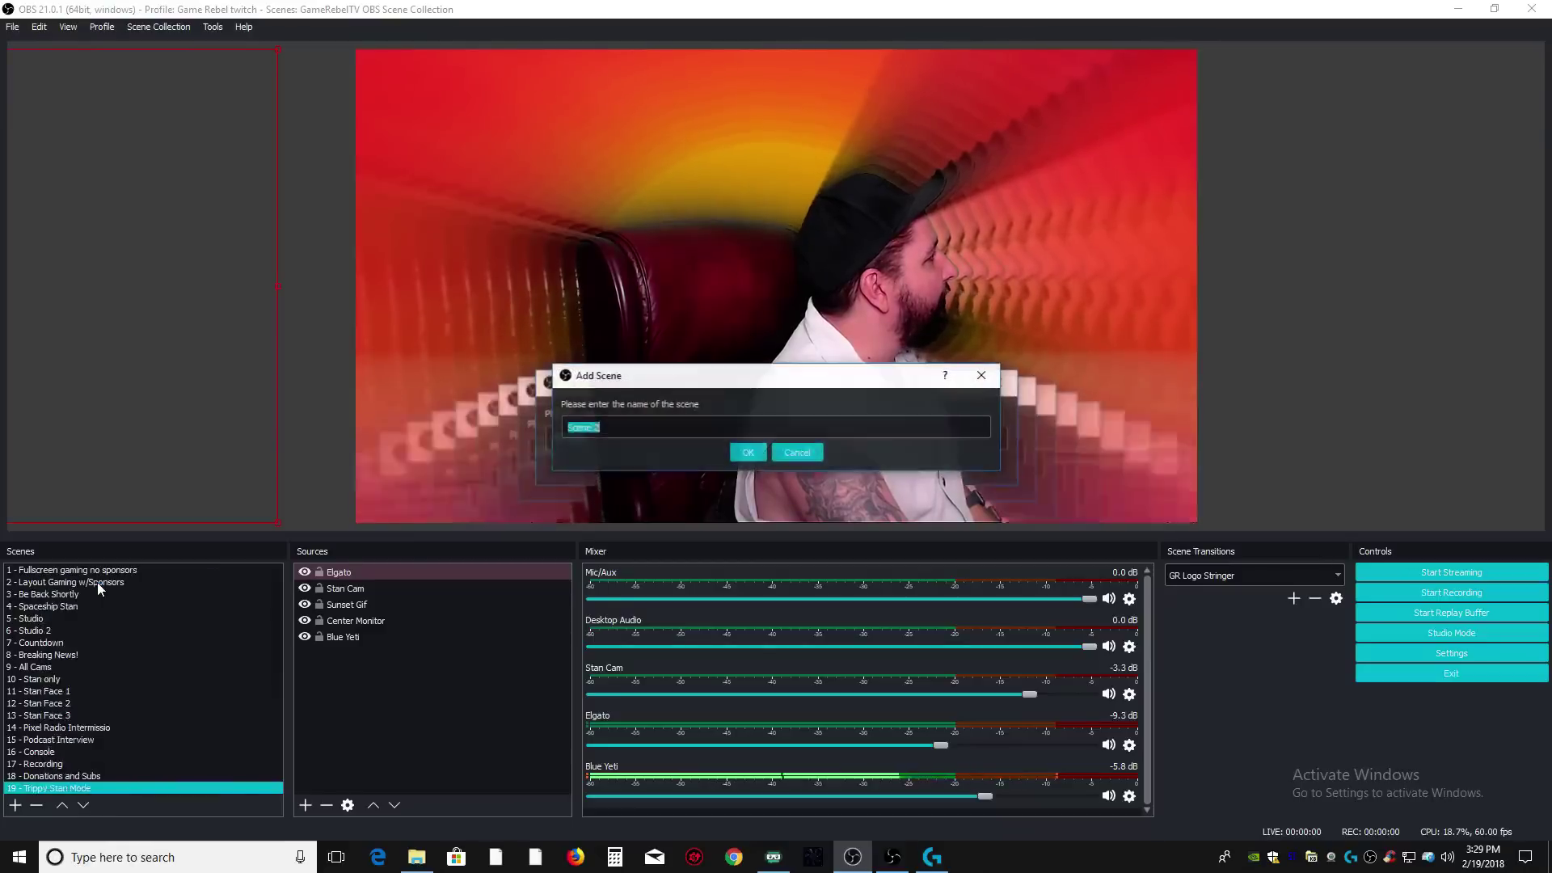
left_click(733, 451)
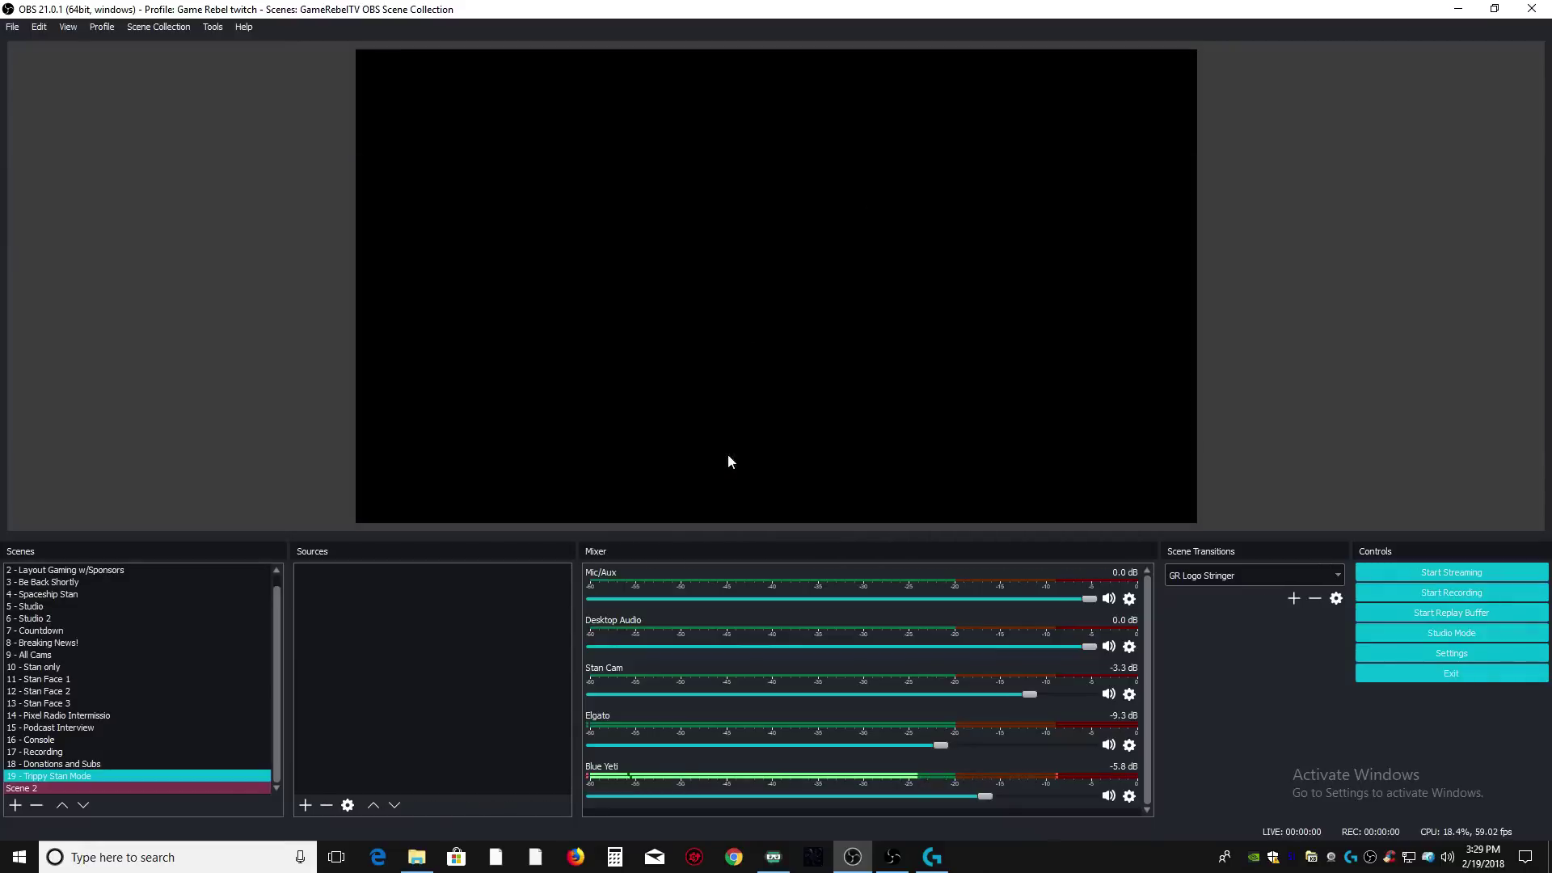
Add the existing Stan Cam video capture device to Scene 2 and select it.
right_click(449, 633)
mouse_move(546, 649)
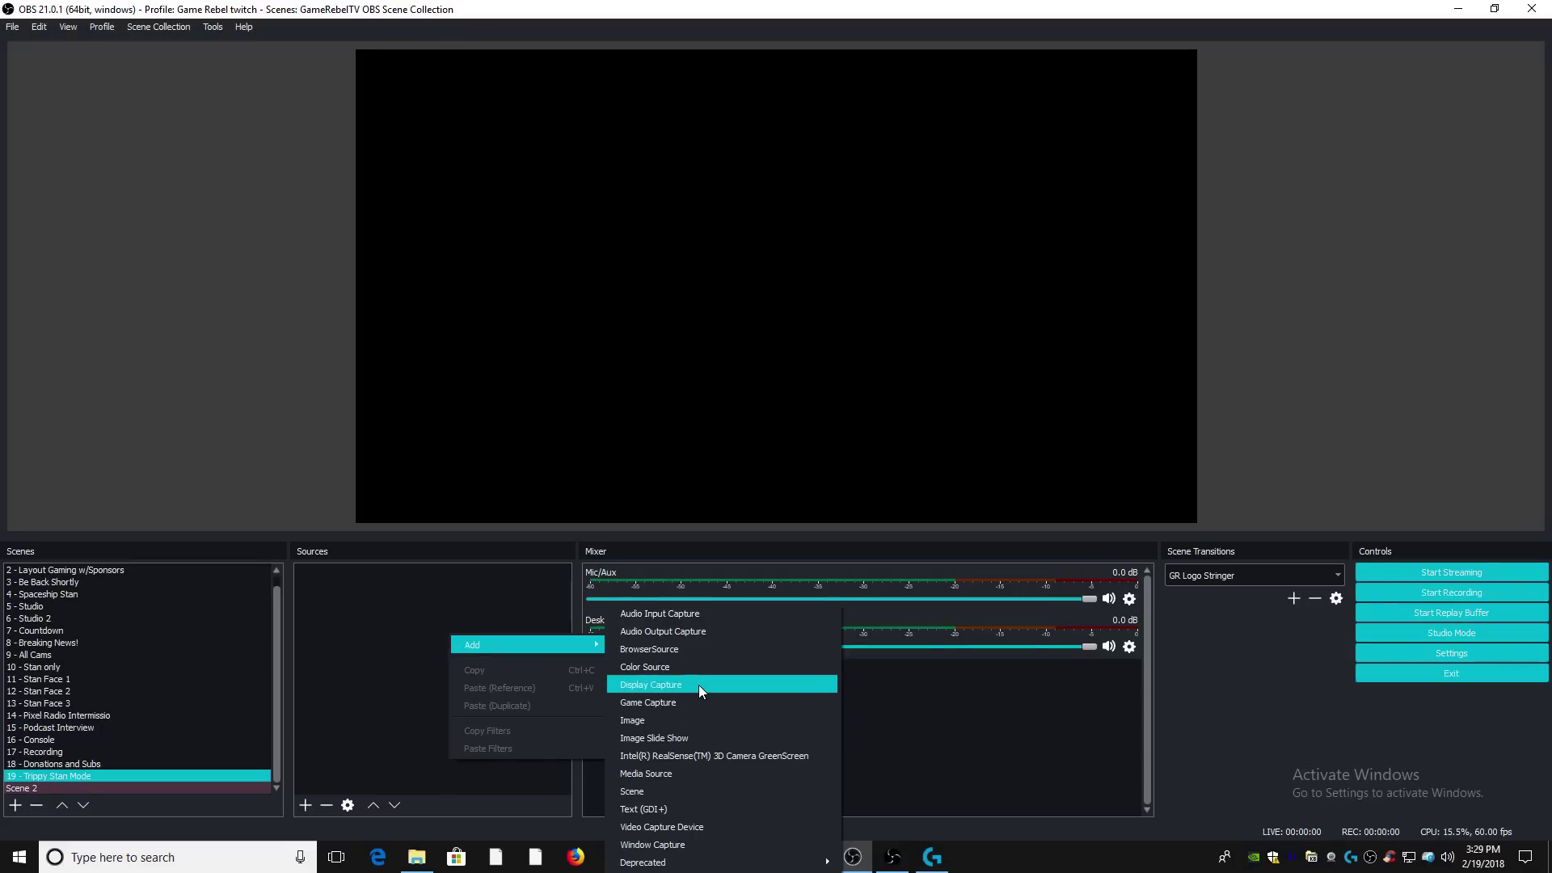
left_click(737, 825)
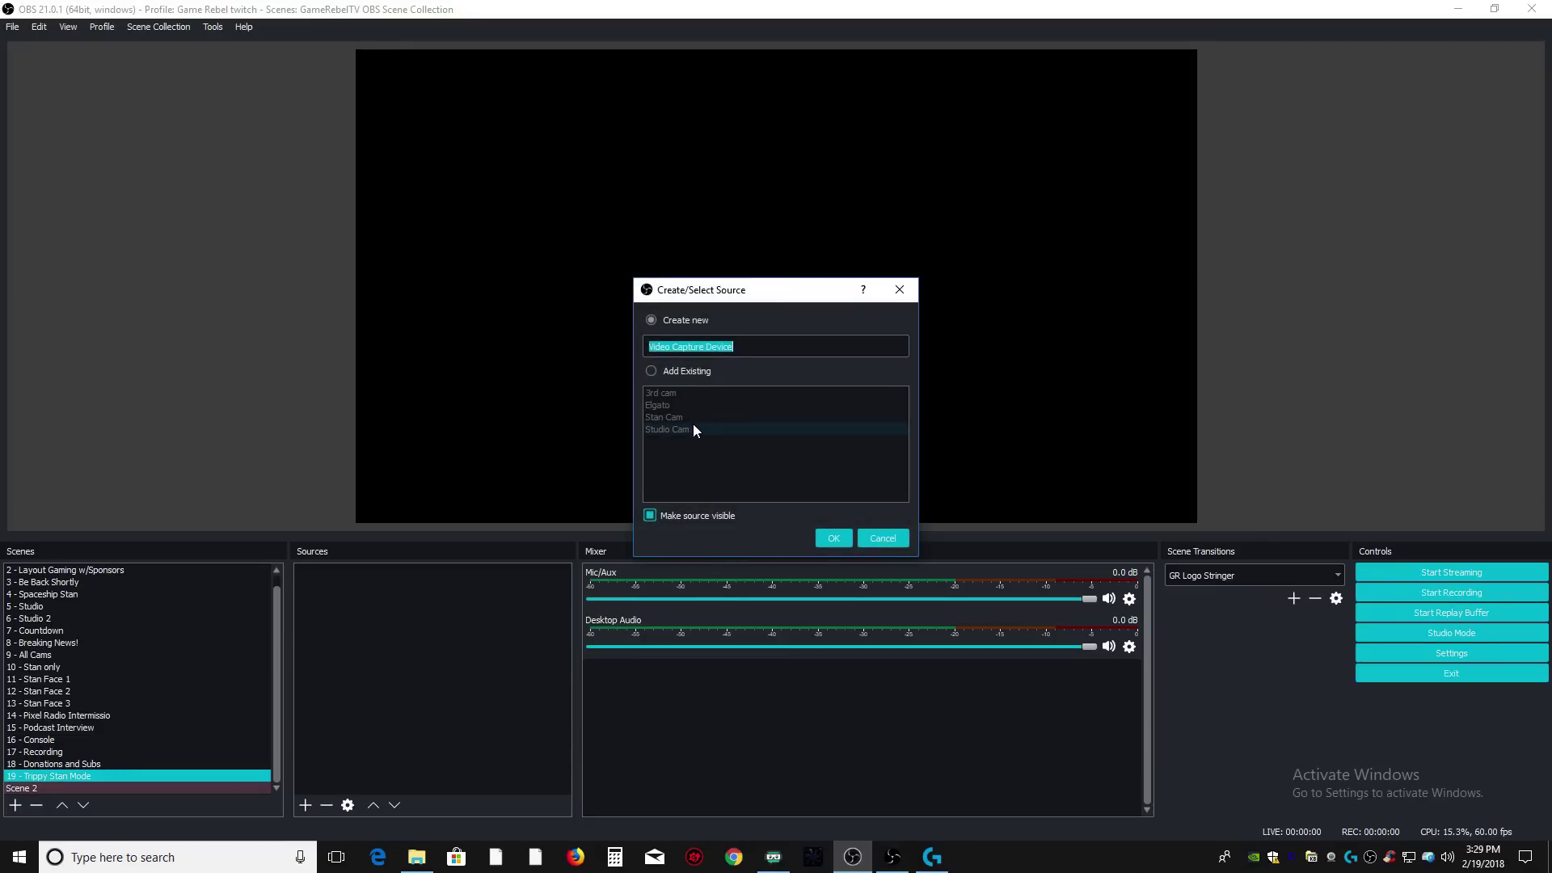
left_click(685, 371)
left_click(680, 428)
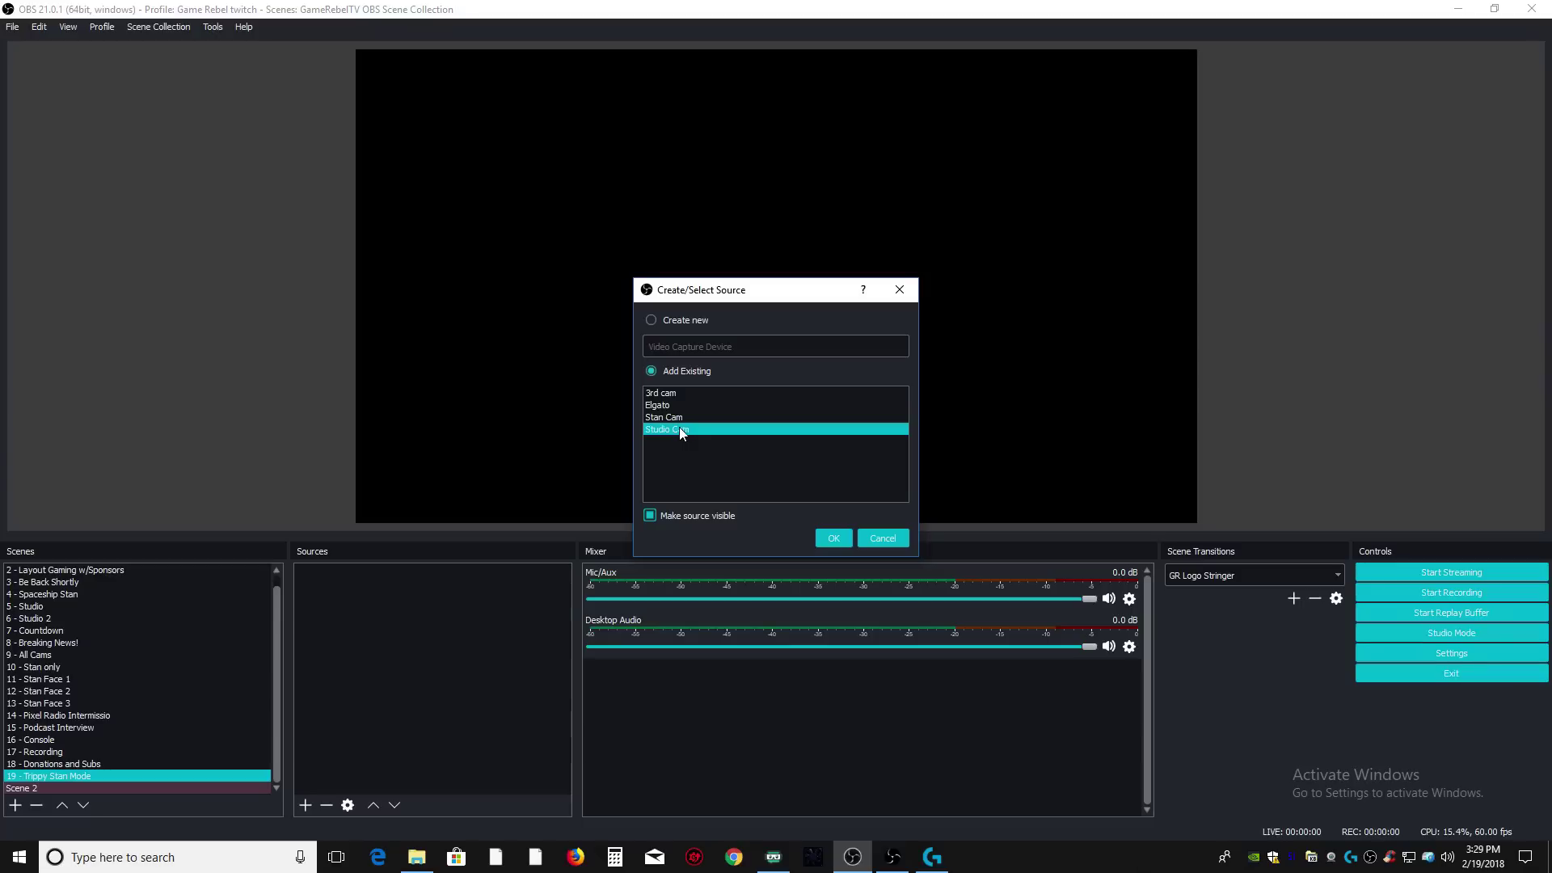
left_click(846, 537)
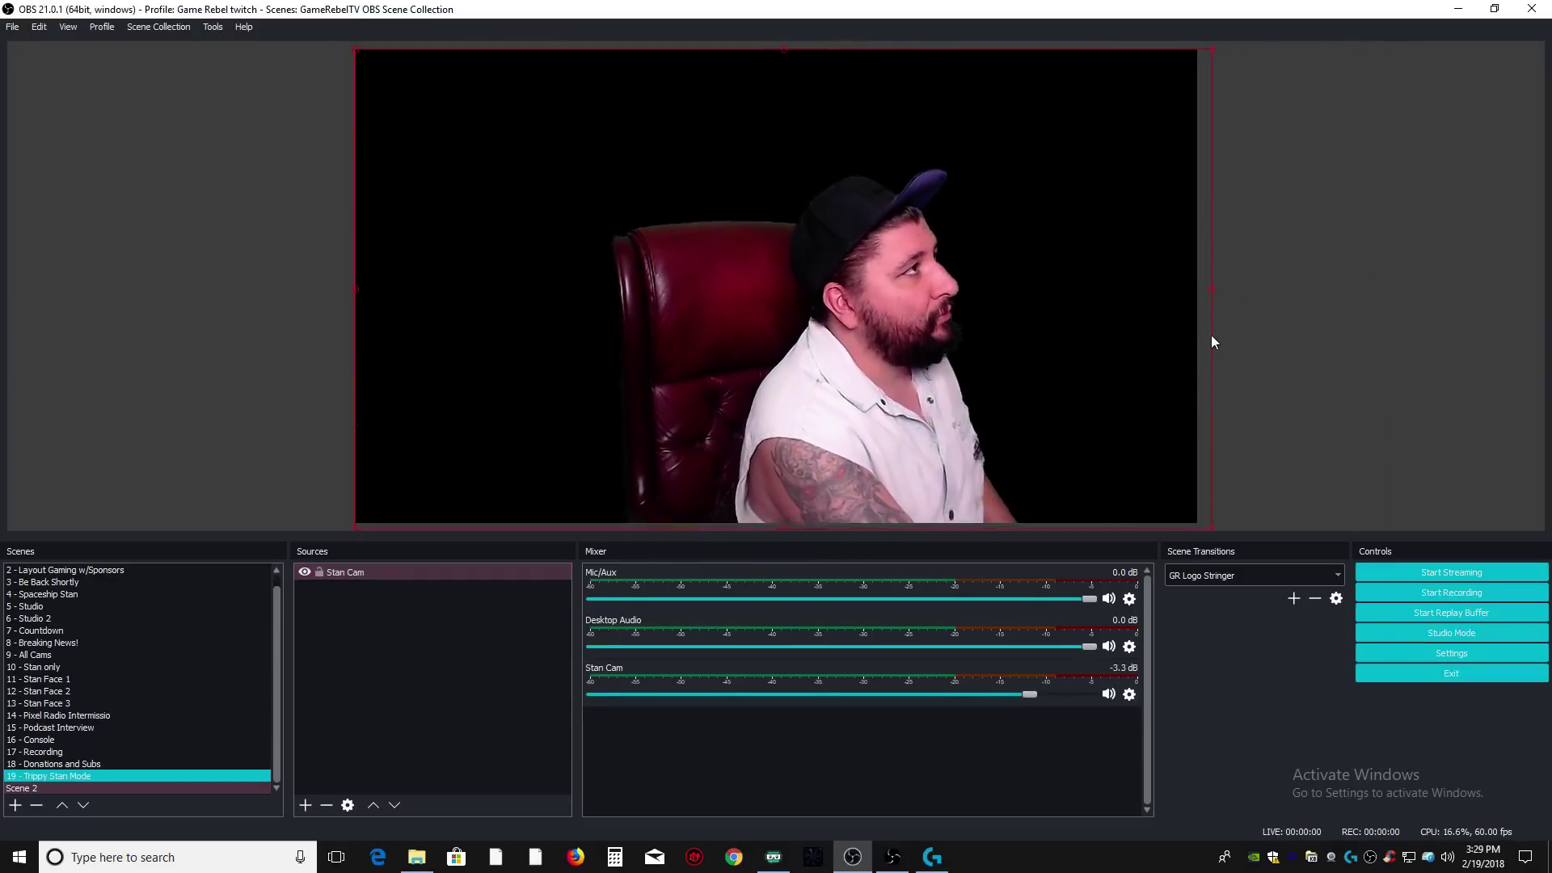
left_click(1194, 335)
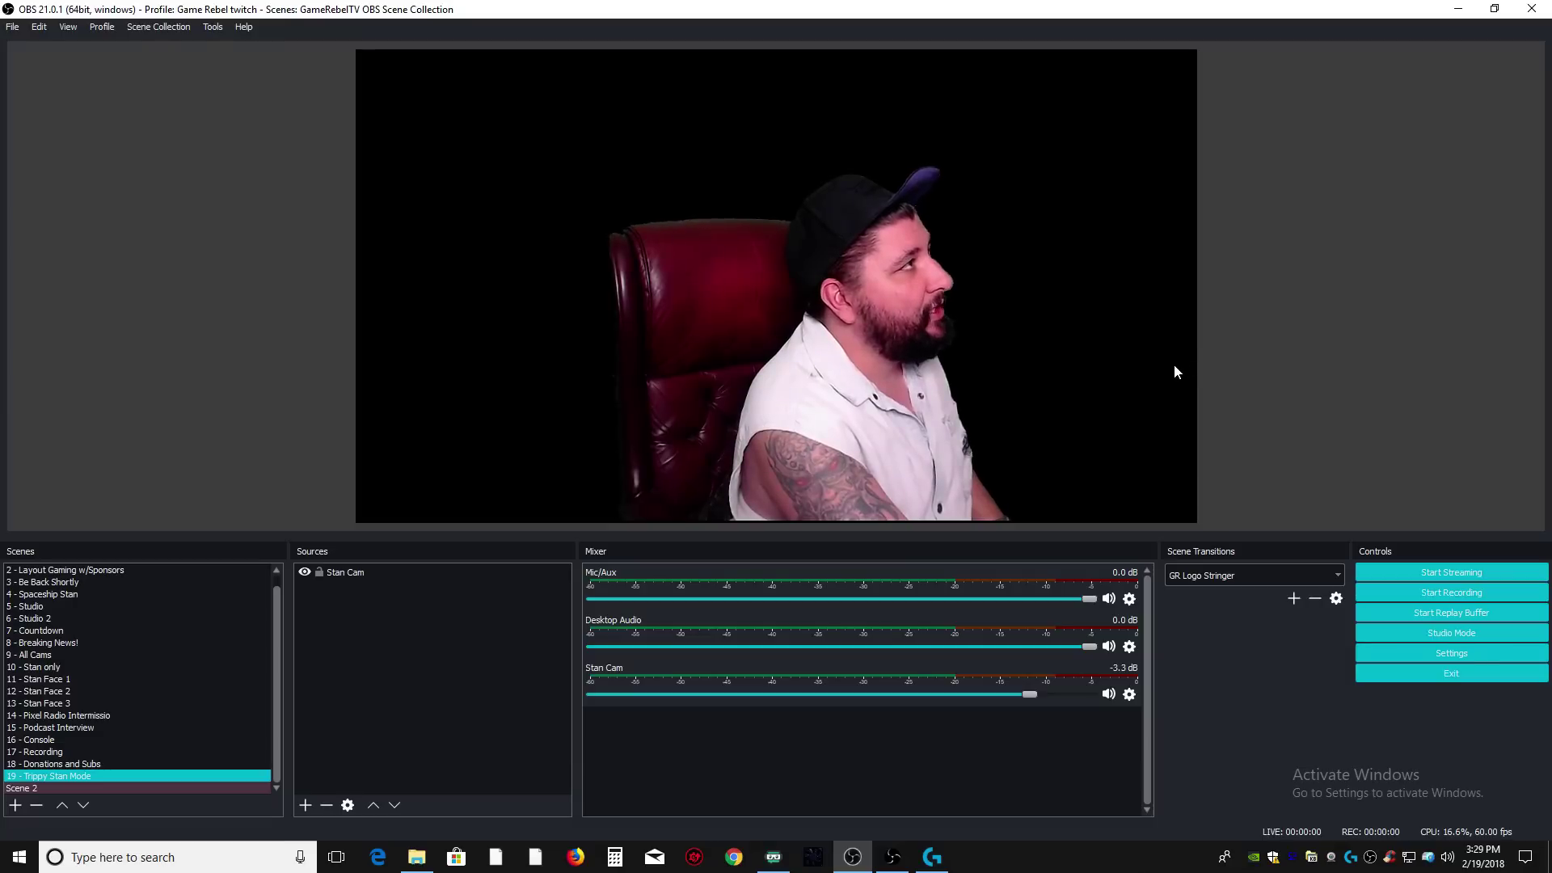
left_click(348, 575)
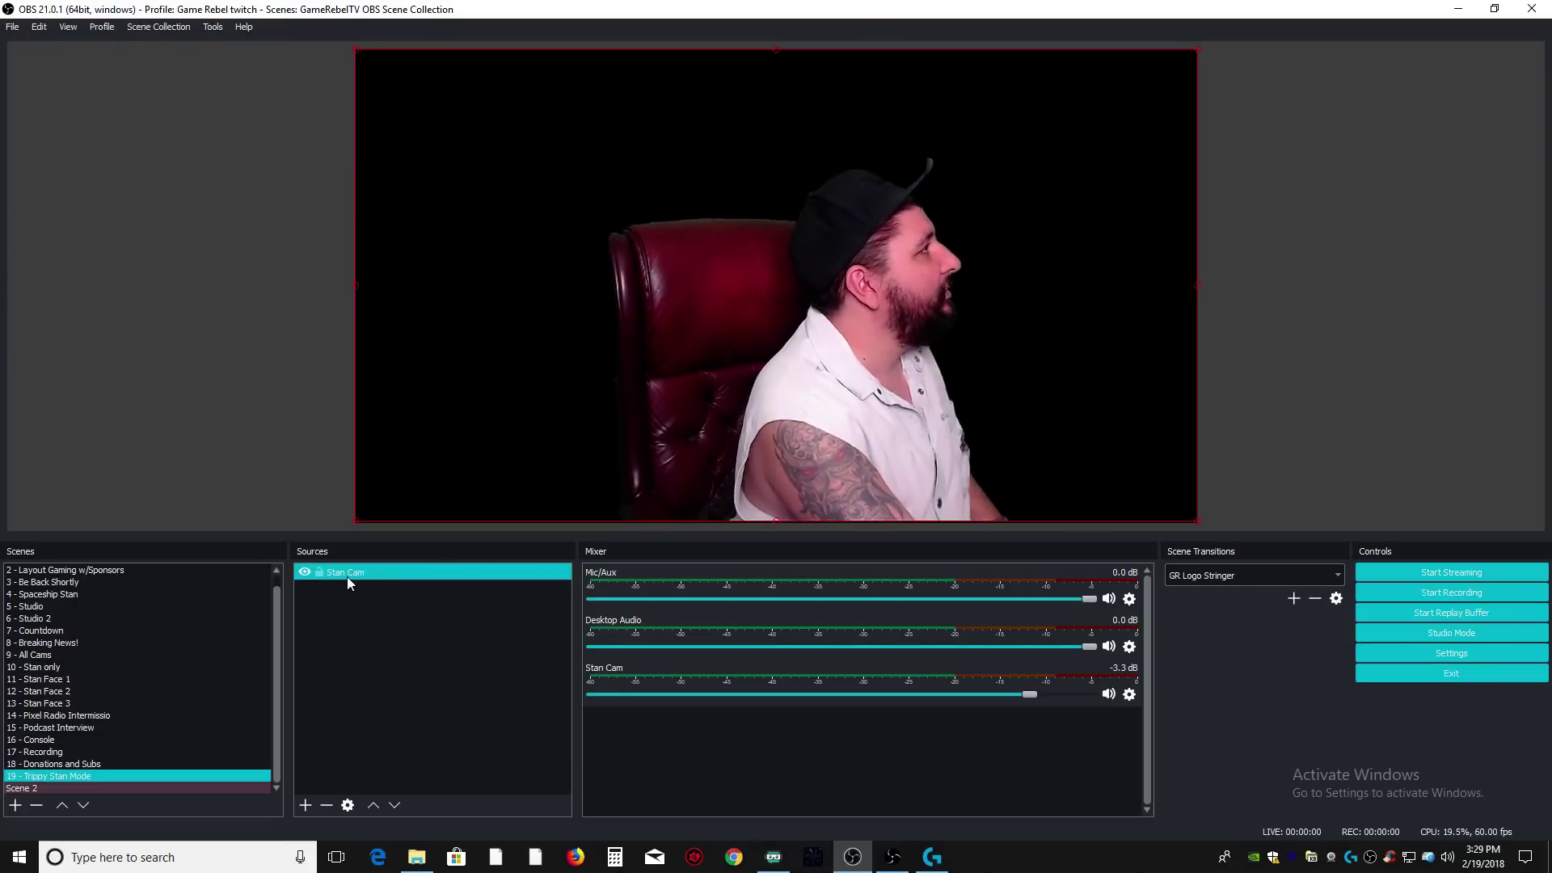
Add the existing Center Monitor display capture to Scene 2.
left_click(418, 633)
right_click(389, 644)
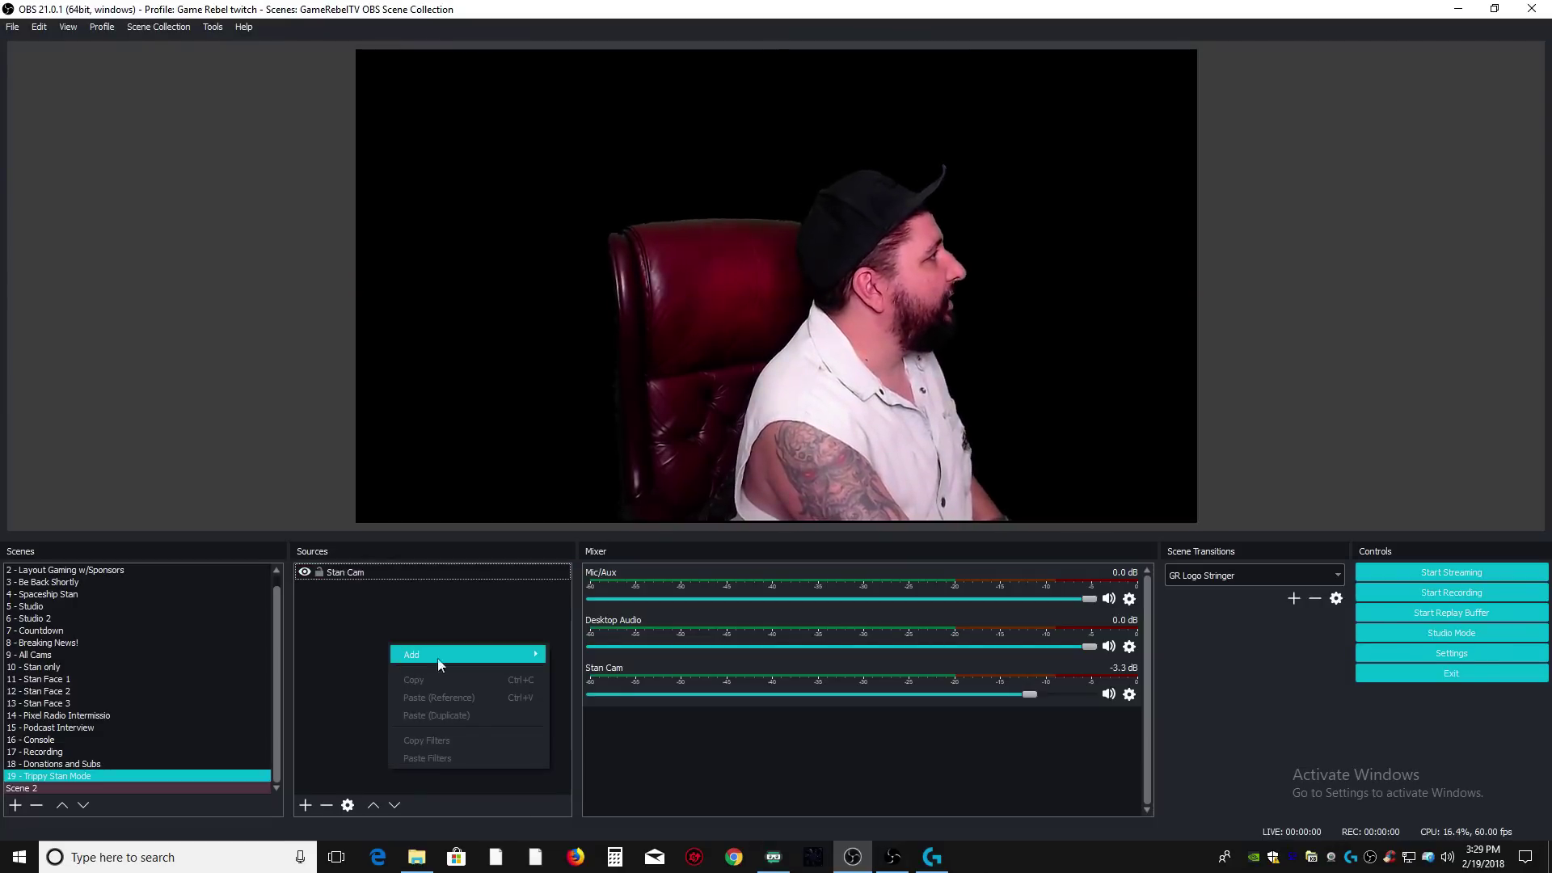
mouse_move(461, 658)
left_click(619, 684)
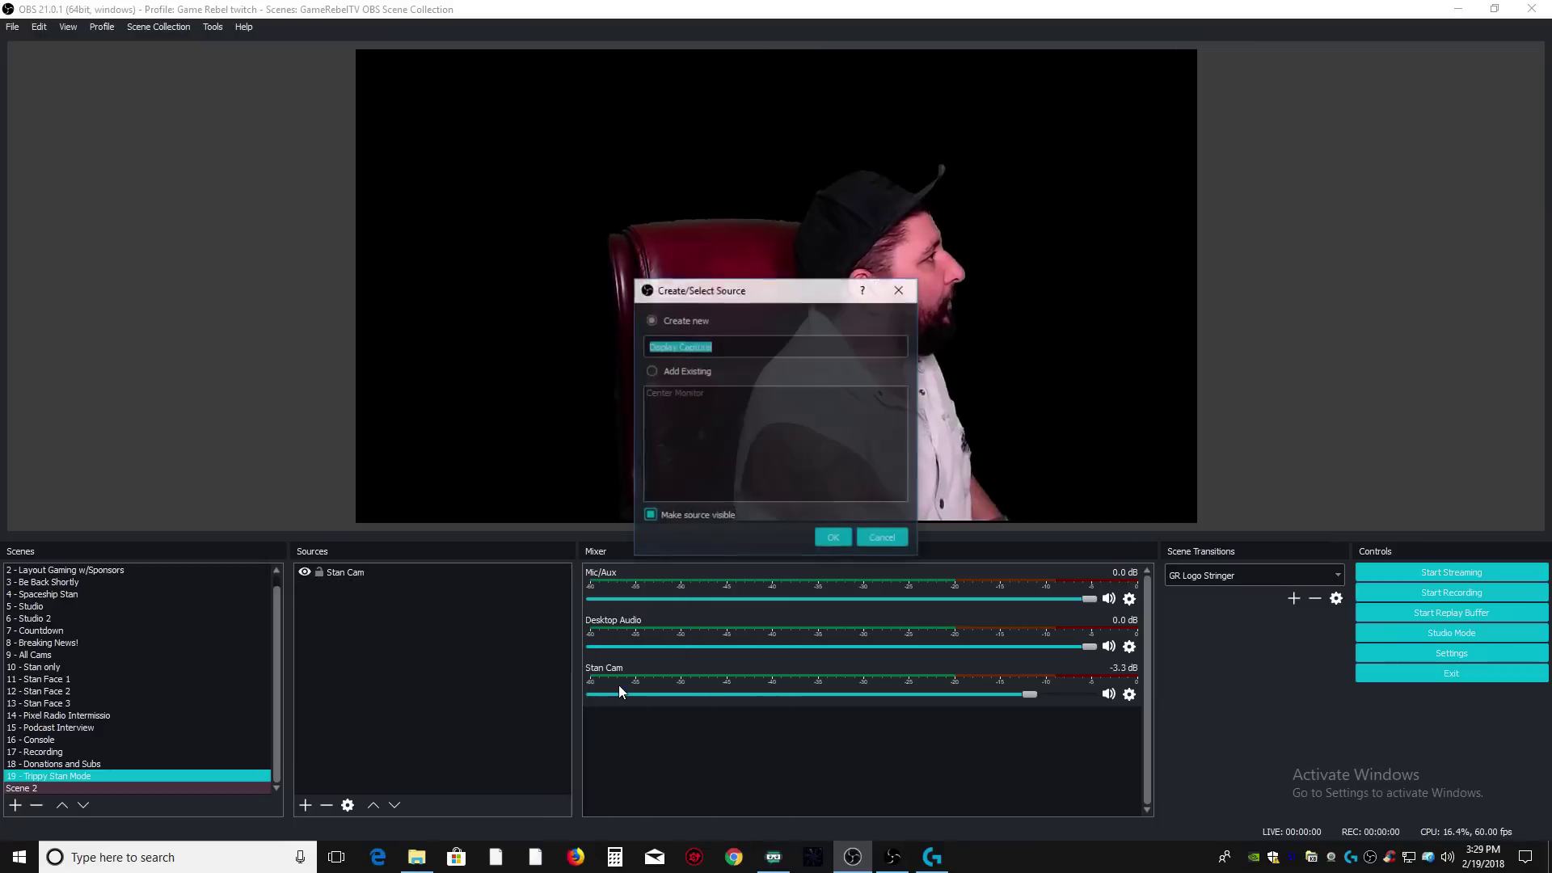
left_click(682, 370)
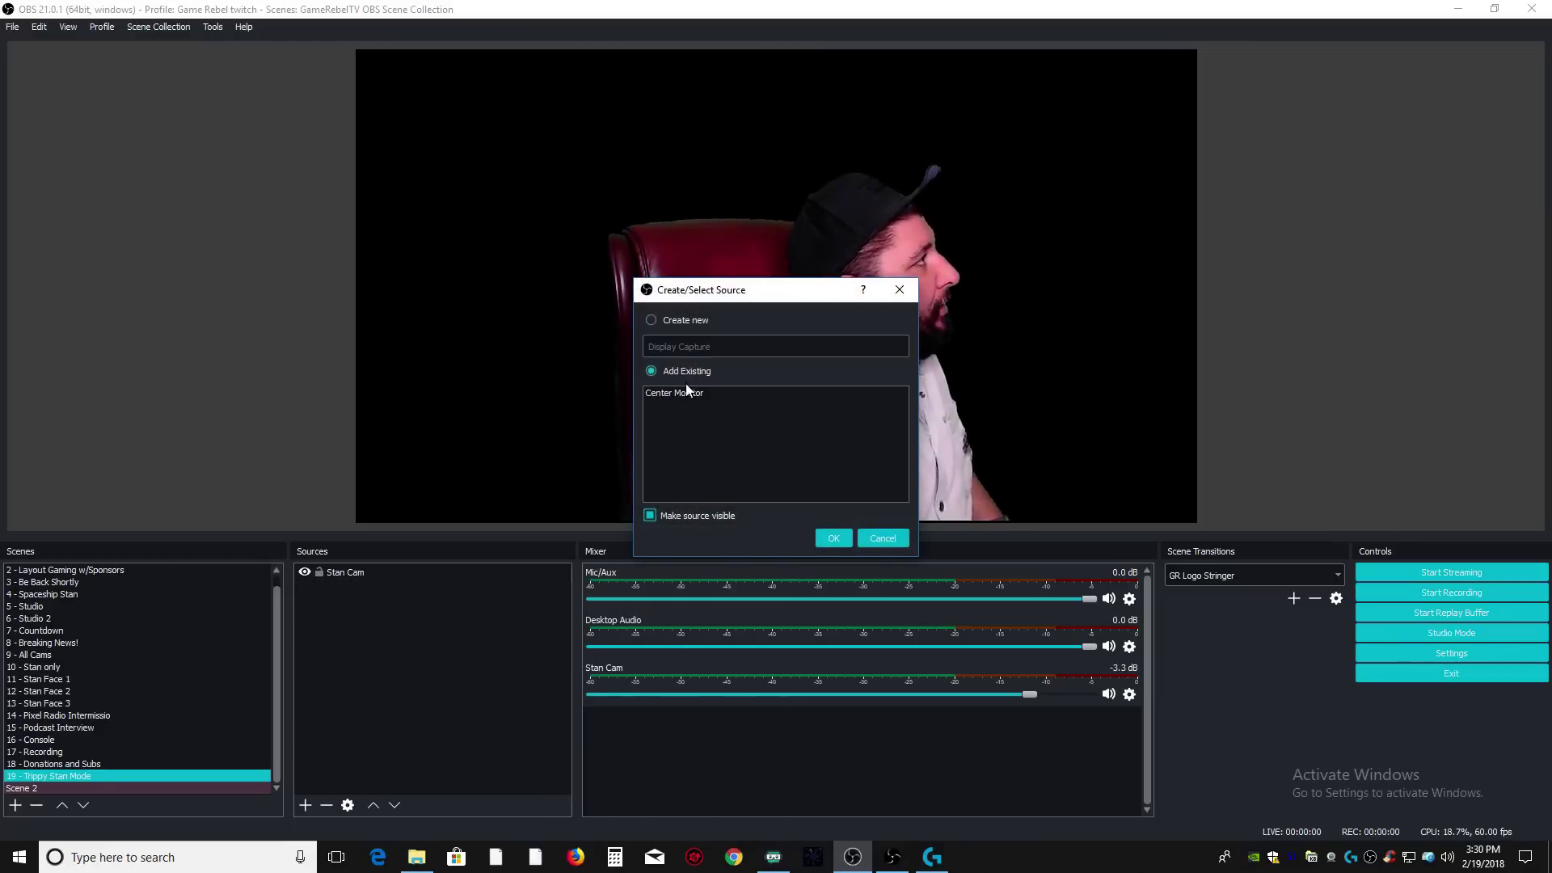
left_click(687, 392)
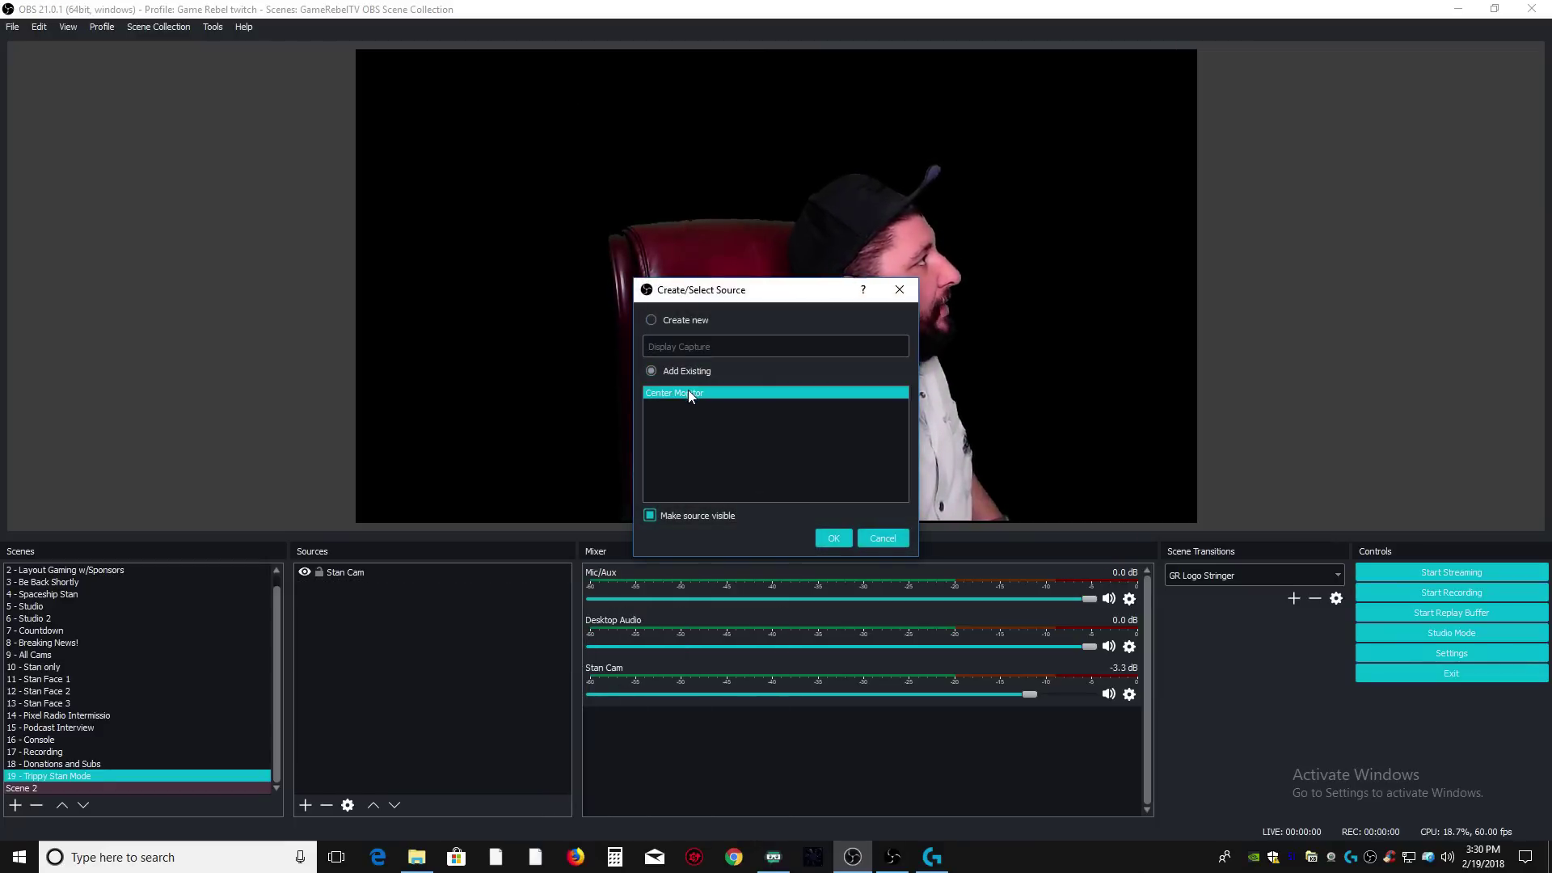
left_click(834, 538)
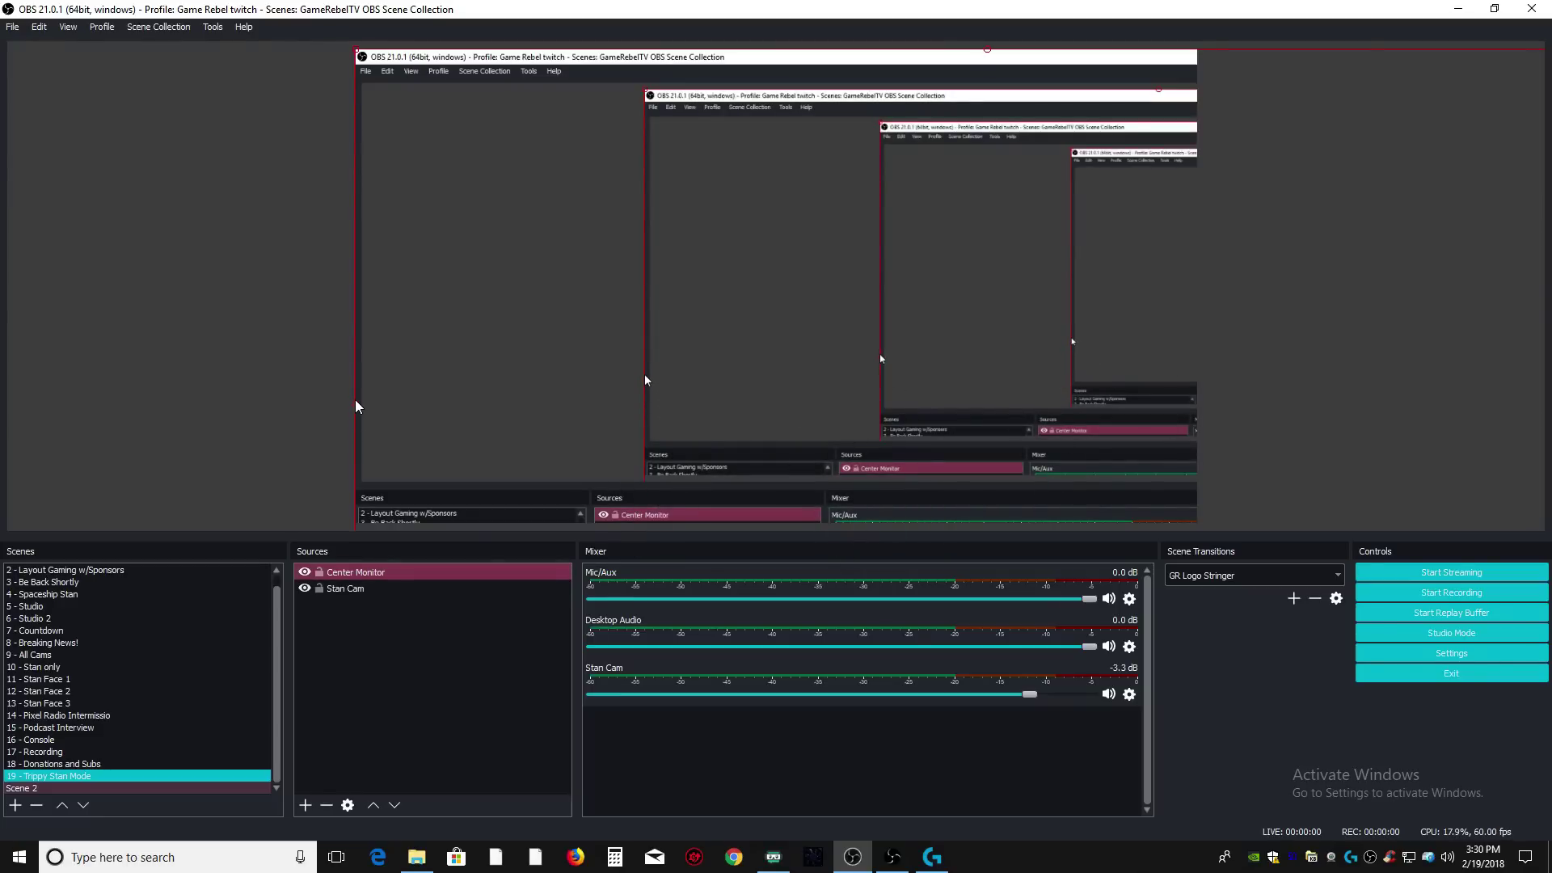
Drag the Center Monitor capture right, then back until it aligns with the canvas edges.
left_click_drag(356, 400, 779, 304)
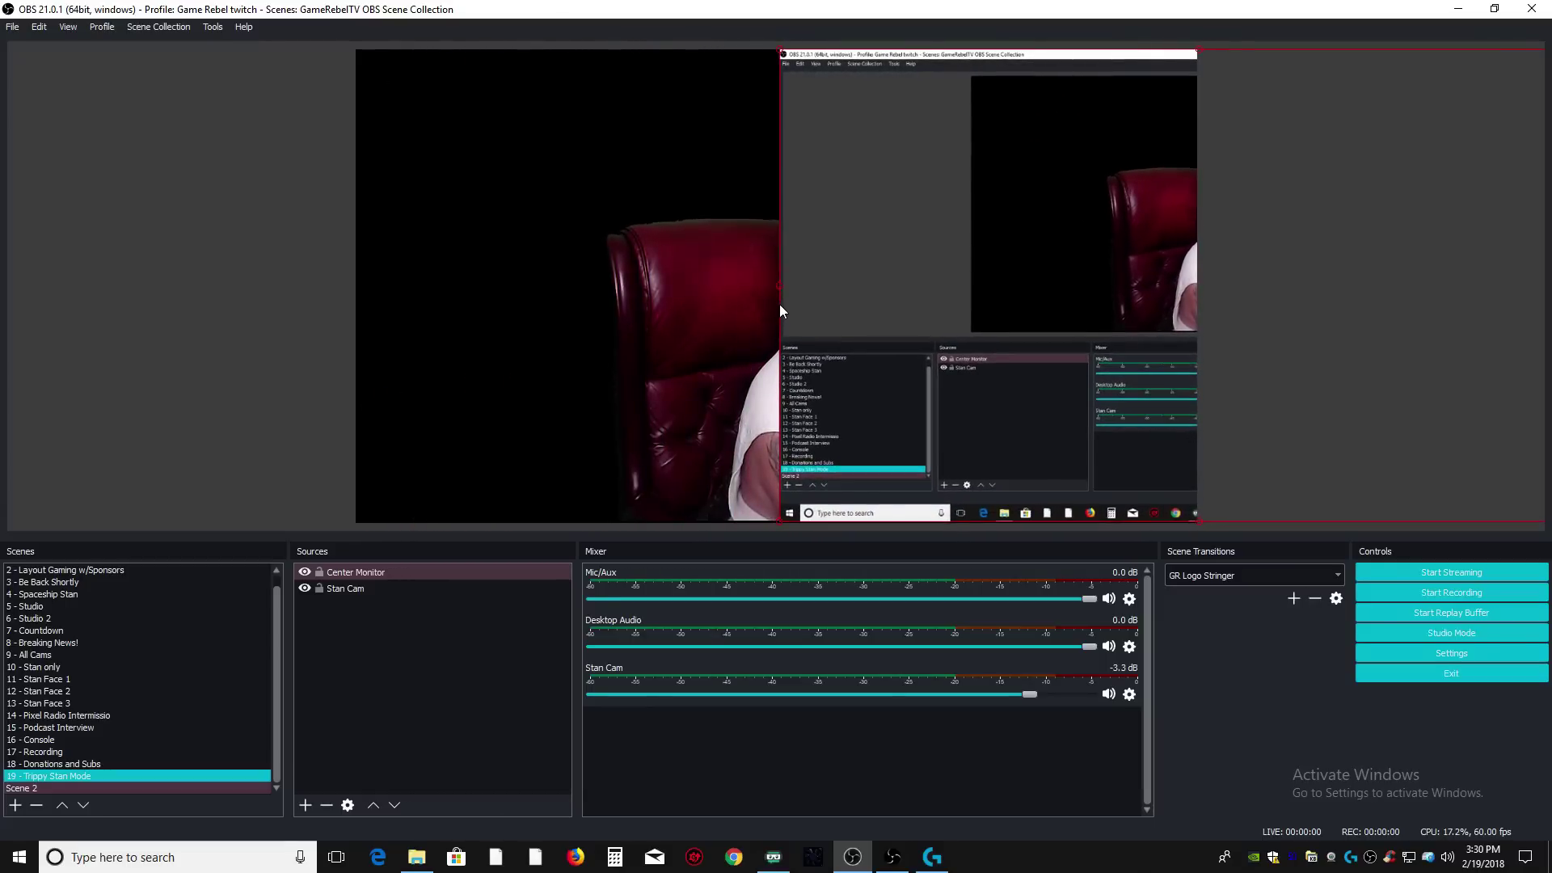
left_click_drag(939, 305, 521, 309)
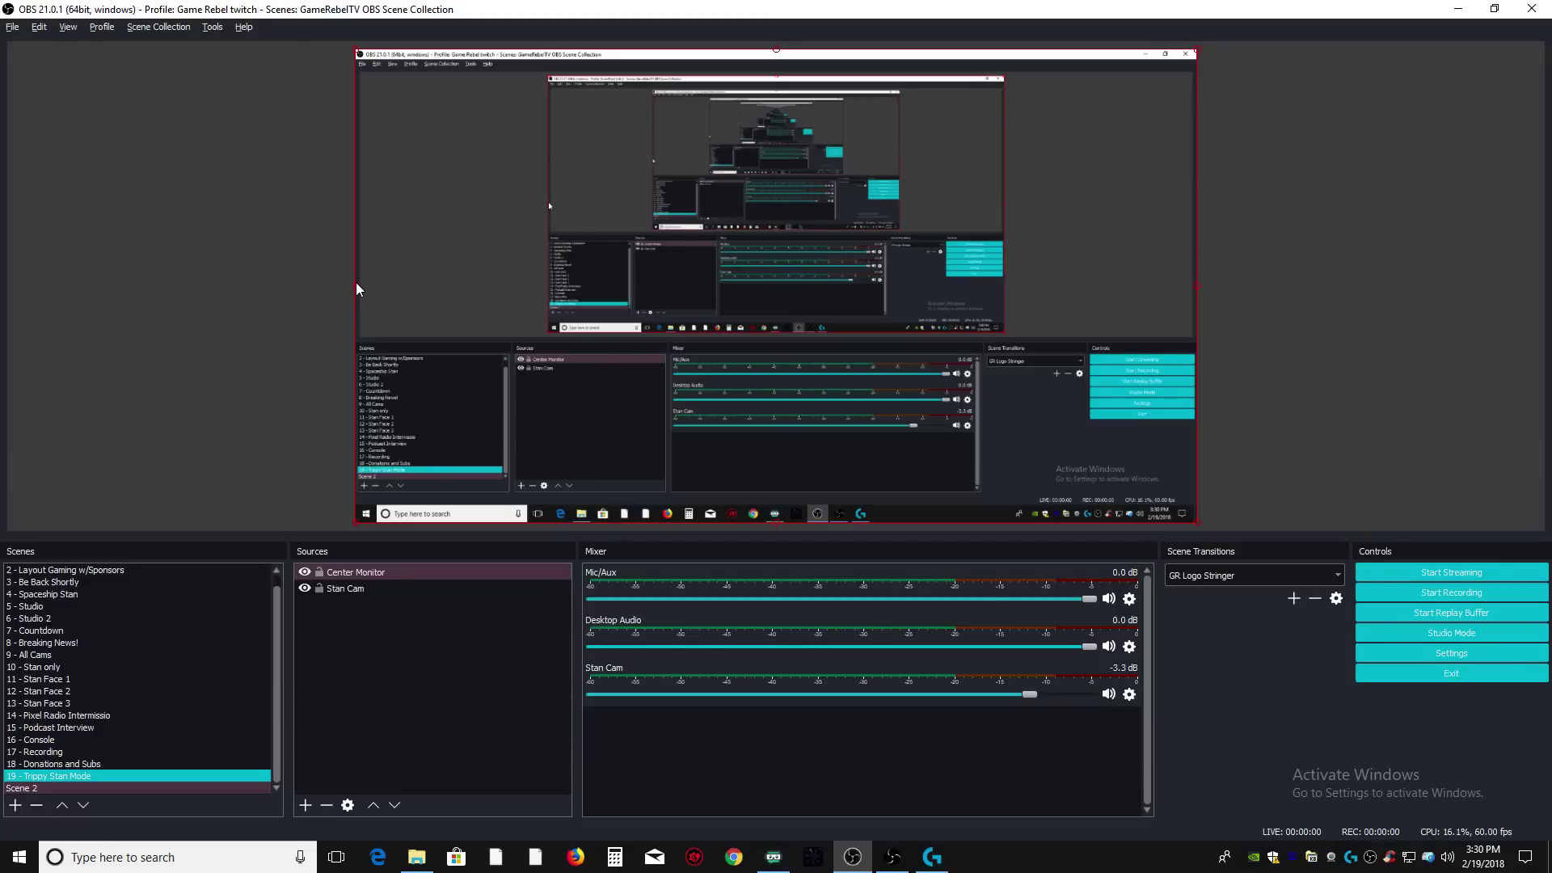
Crop the left, bottom and top of the Center Monitor capture and nudge it into place.
left_click_drag(357, 284, 548, 310)
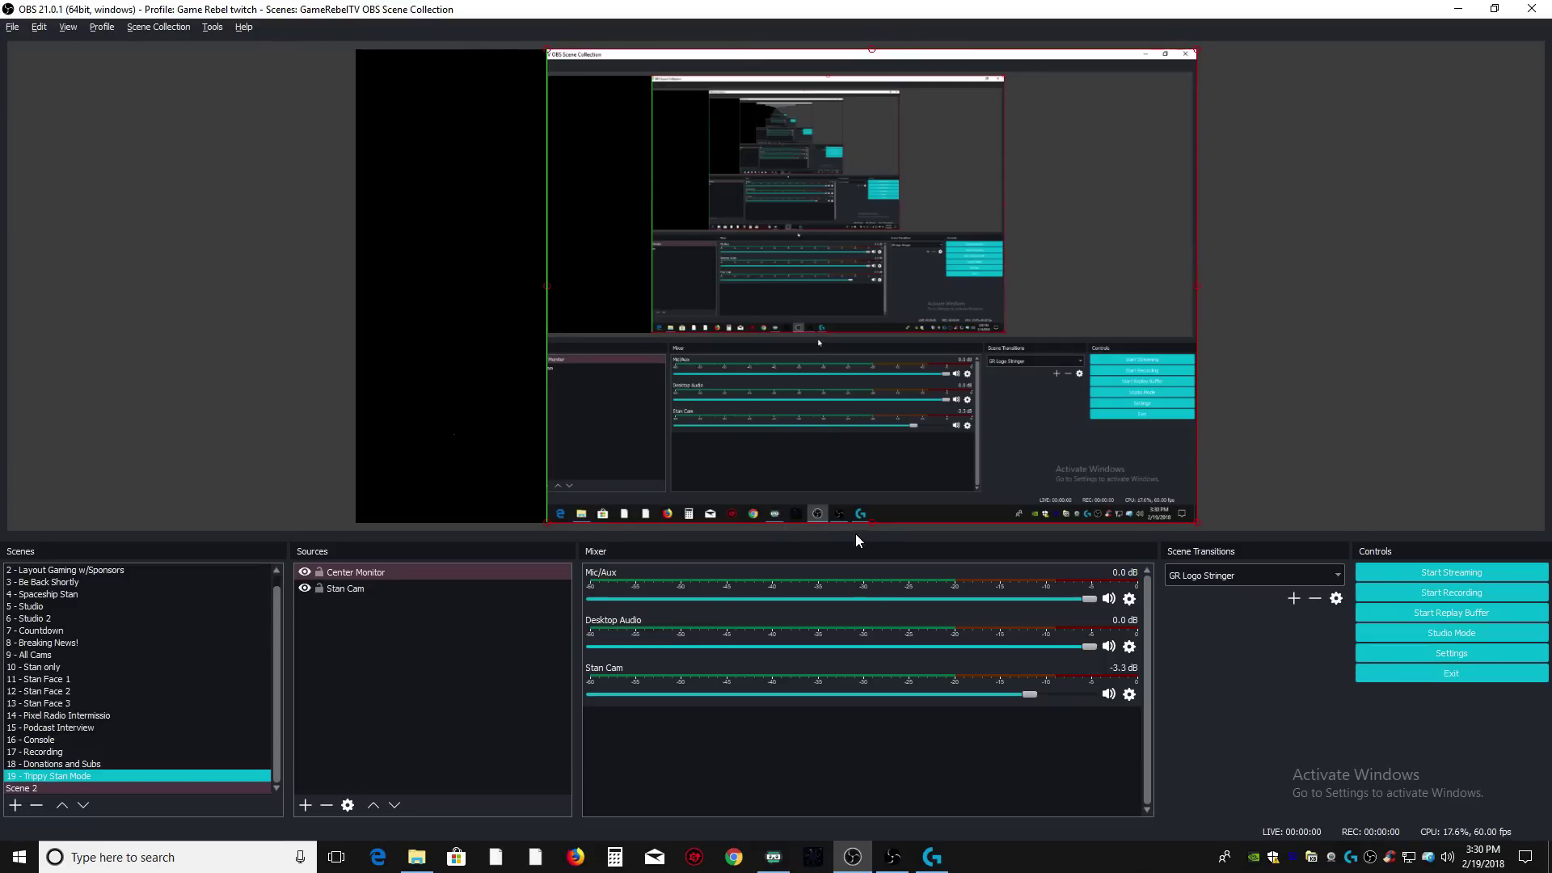
left_click_drag(872, 522, 857, 338)
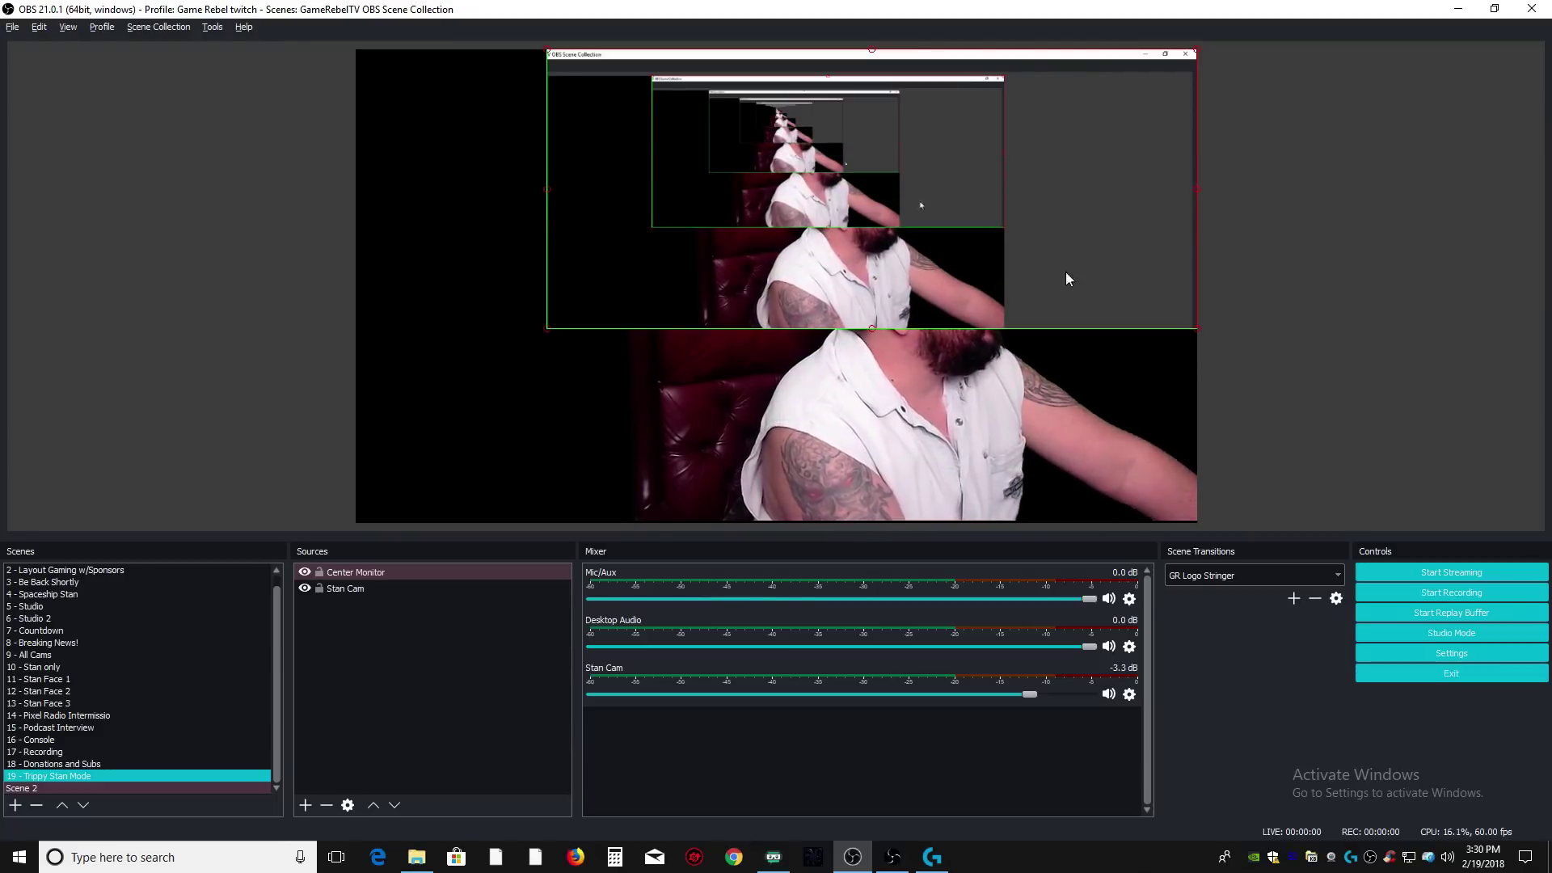
left_click_drag(1198, 191, 1011, 212)
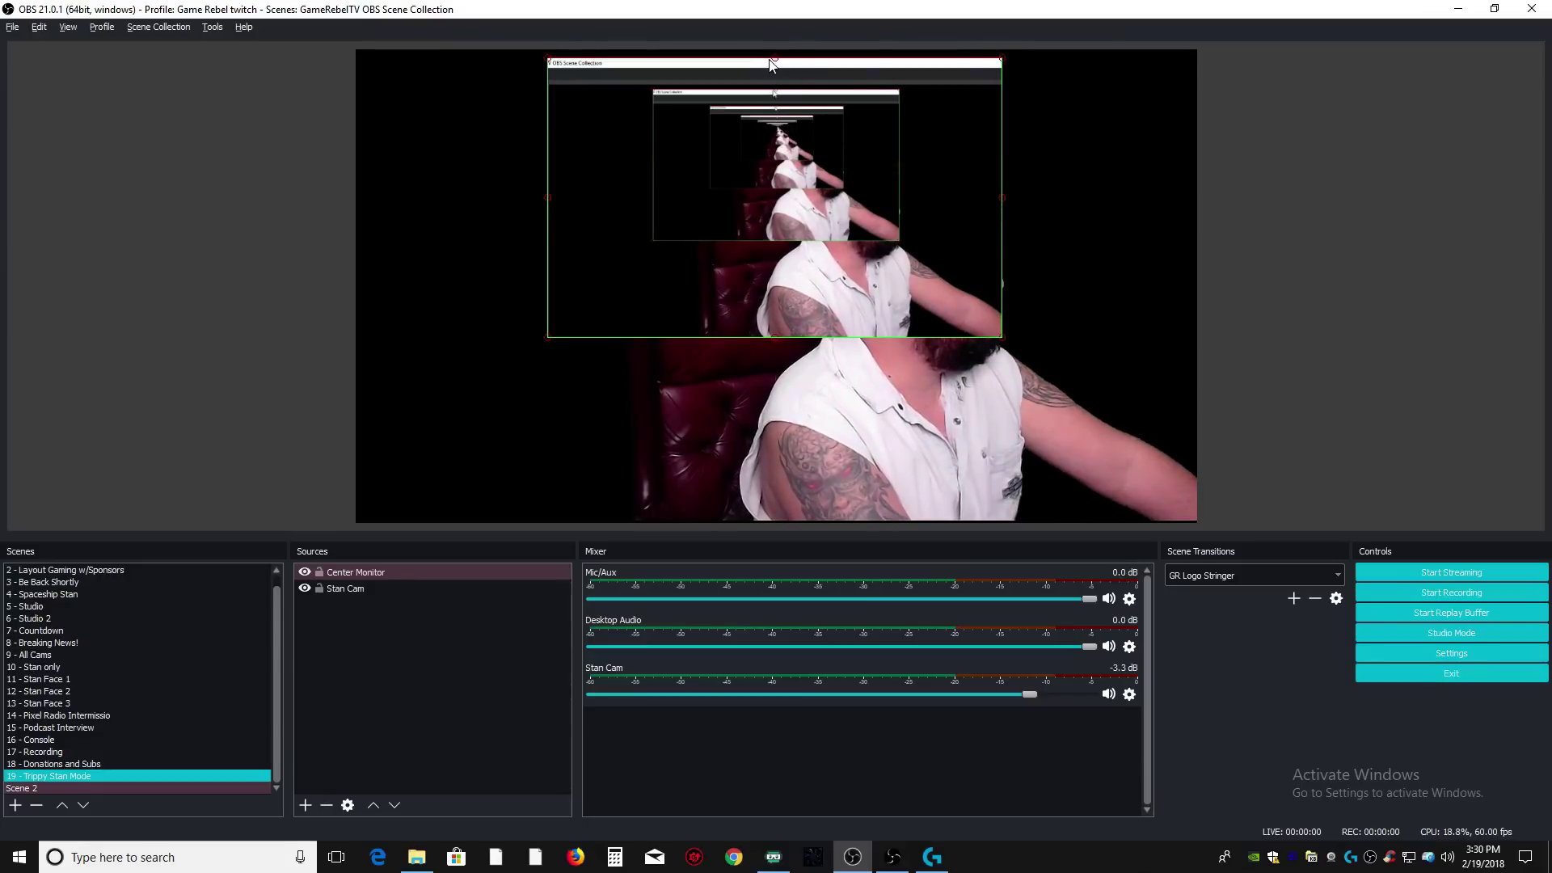
left_click_drag(773, 74, 773, 93)
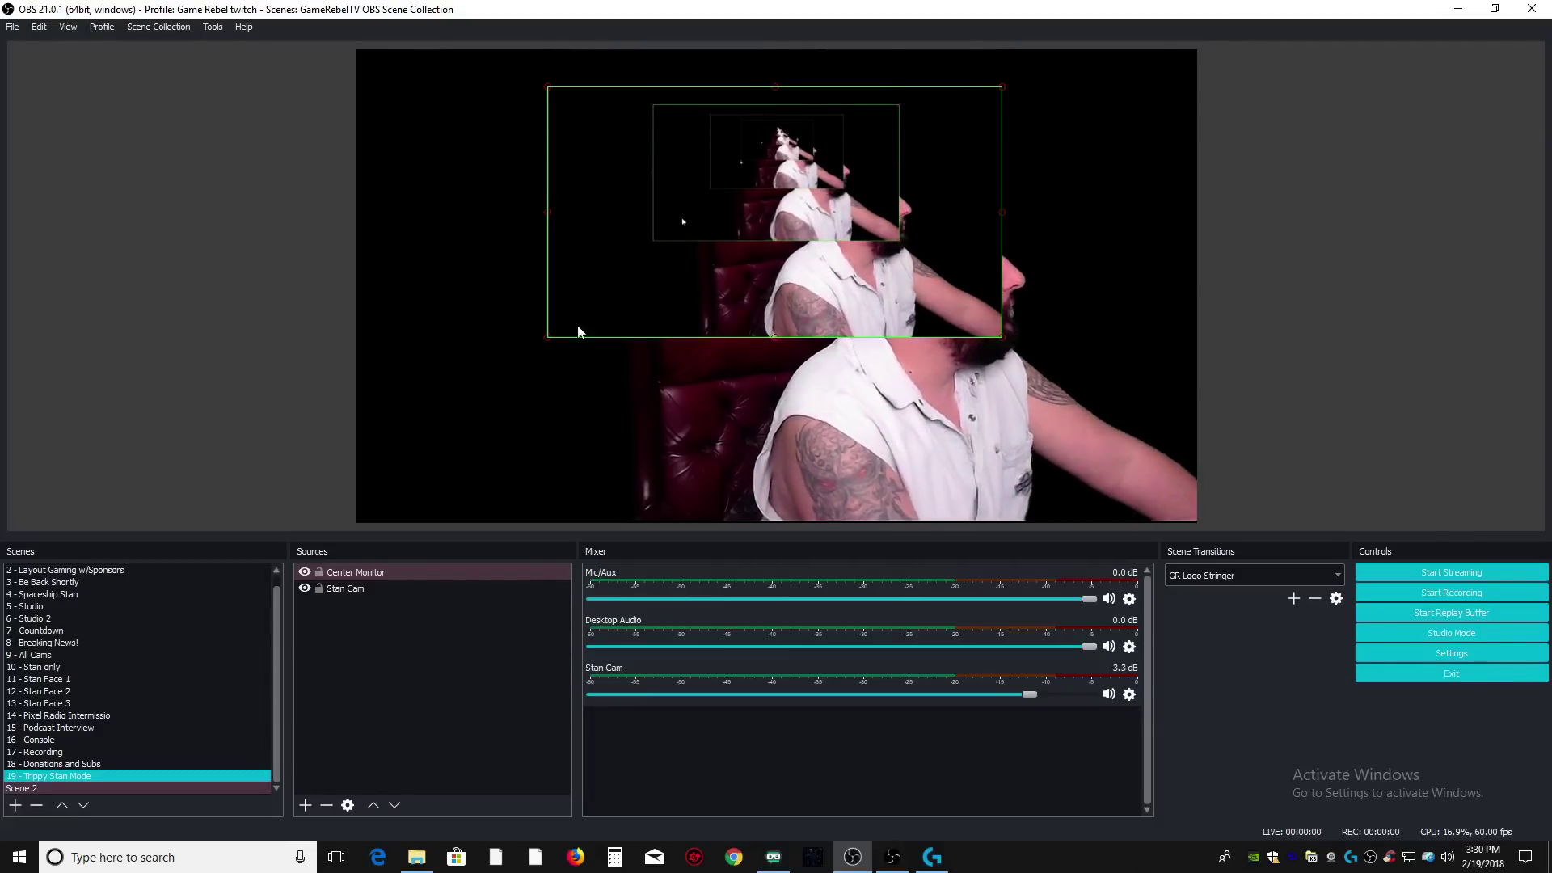
Stretch Center Monitor's bottom-left and top-right corners out to cover the whole canvas.
left_click(361, 588)
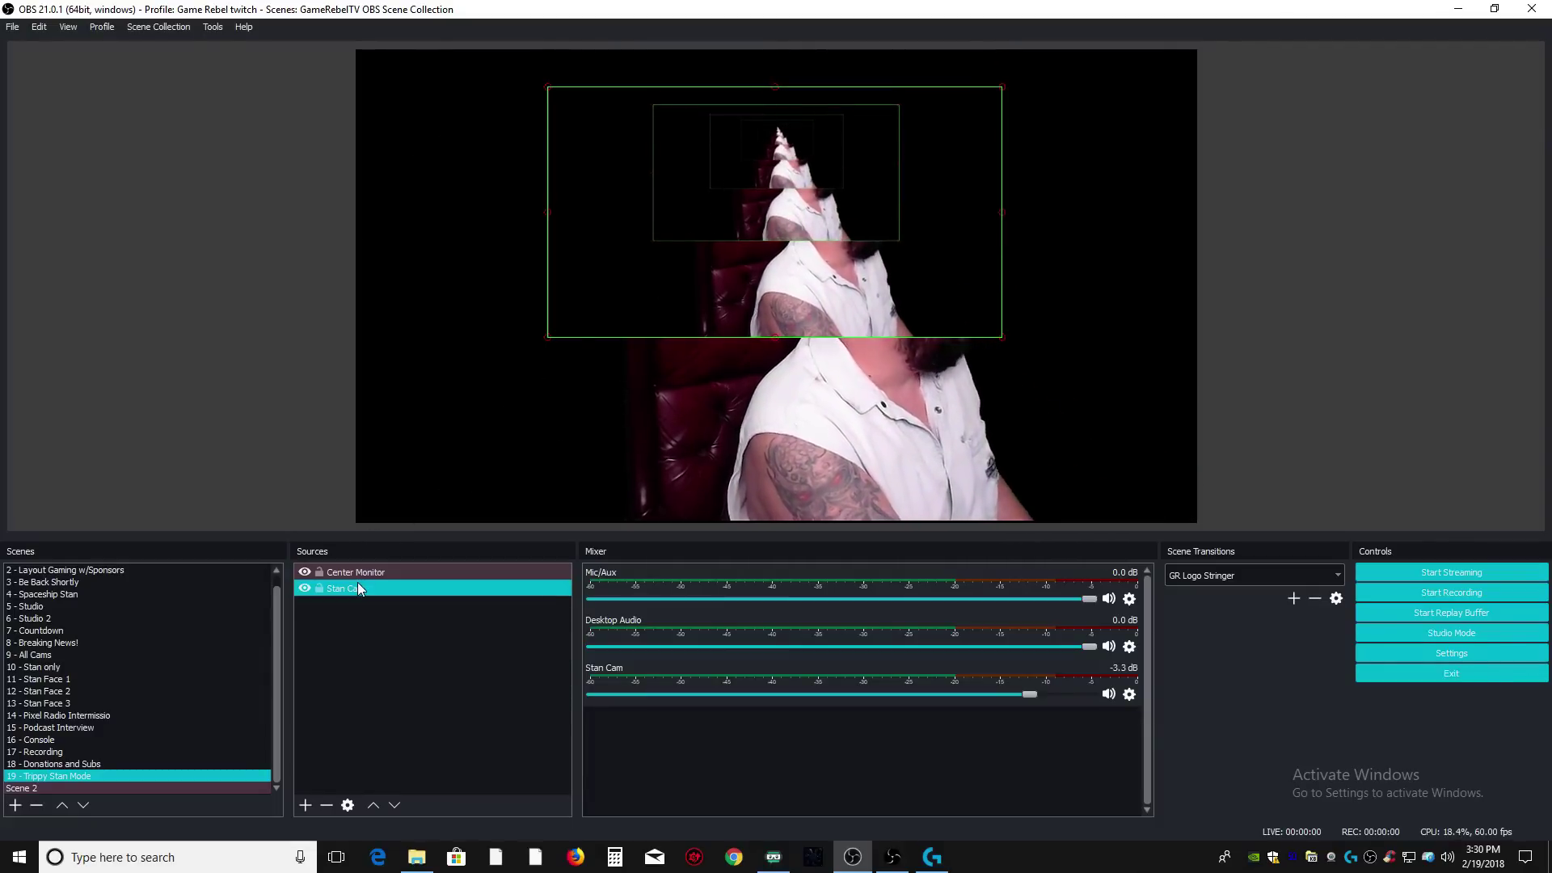
left_click(360, 572)
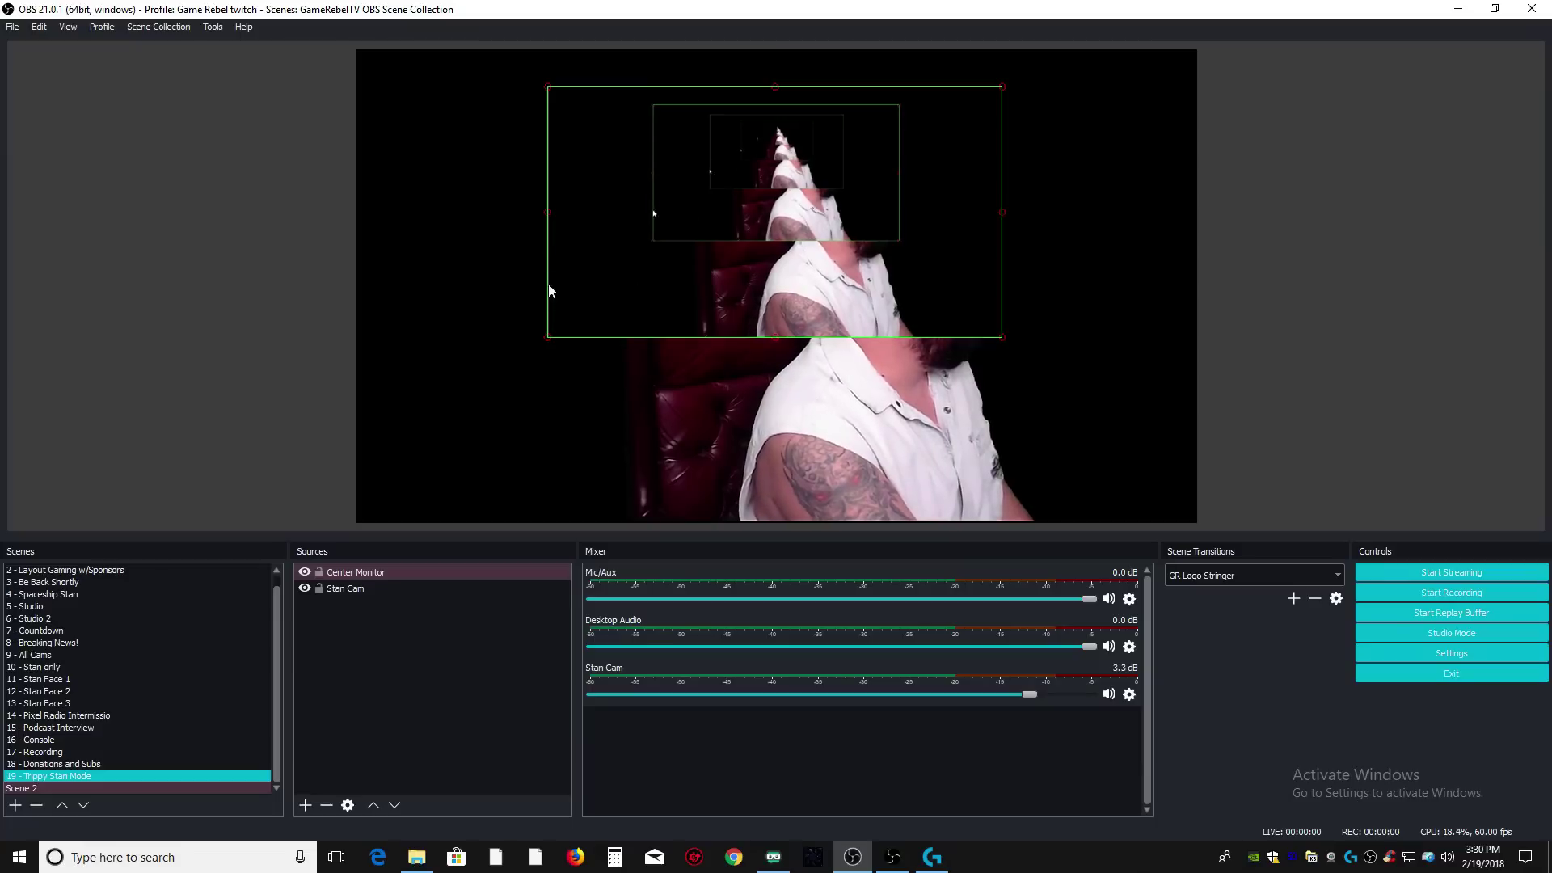
left_click_drag(546, 339, 453, 487)
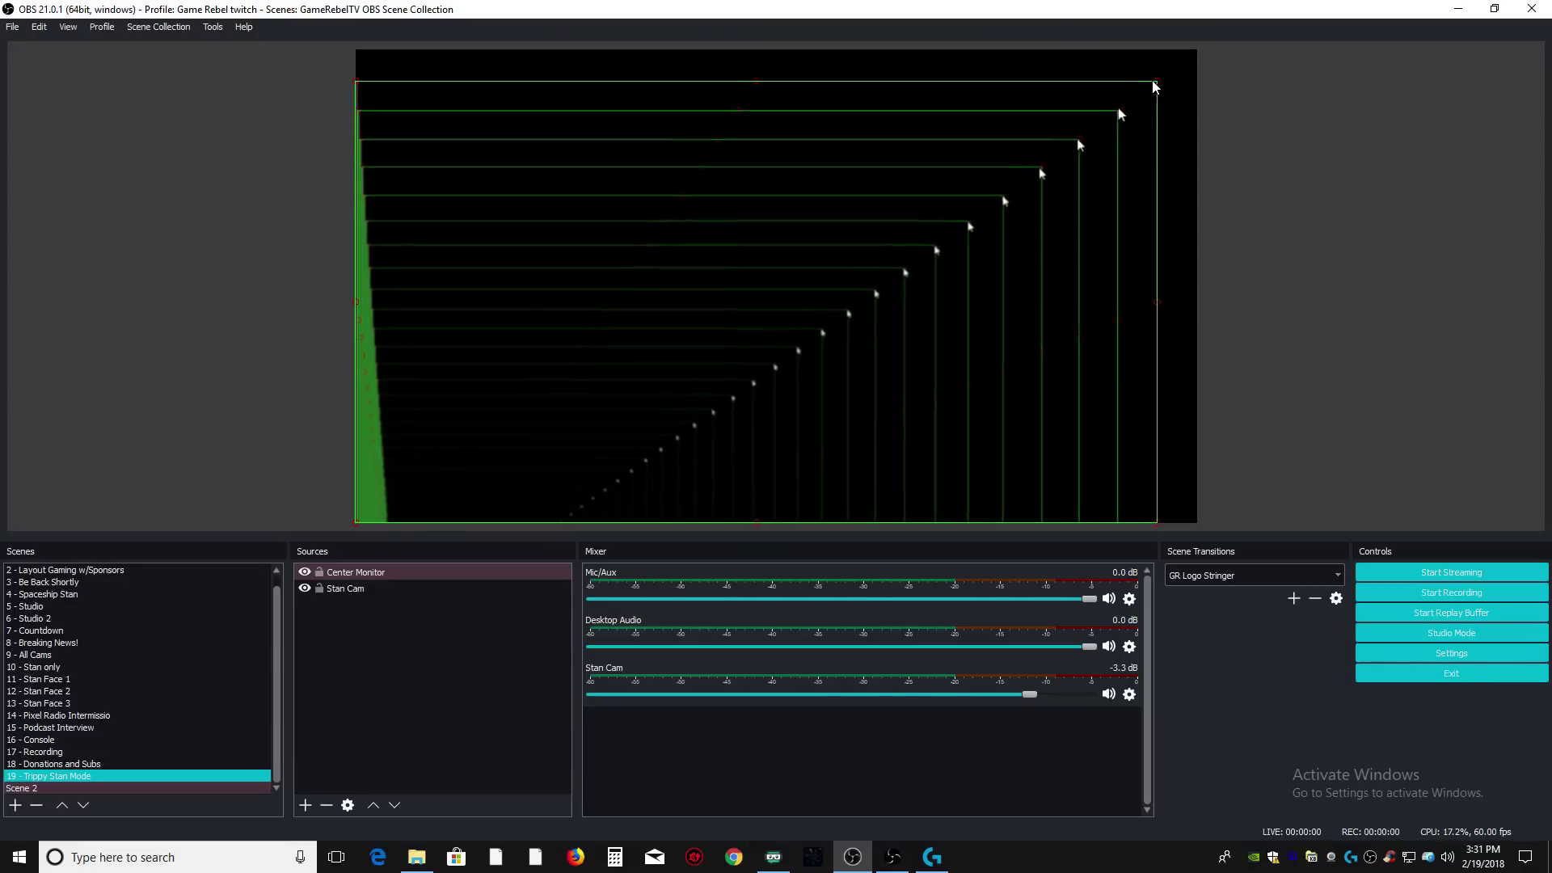
left_click_drag(1144, 89, 1171, 56)
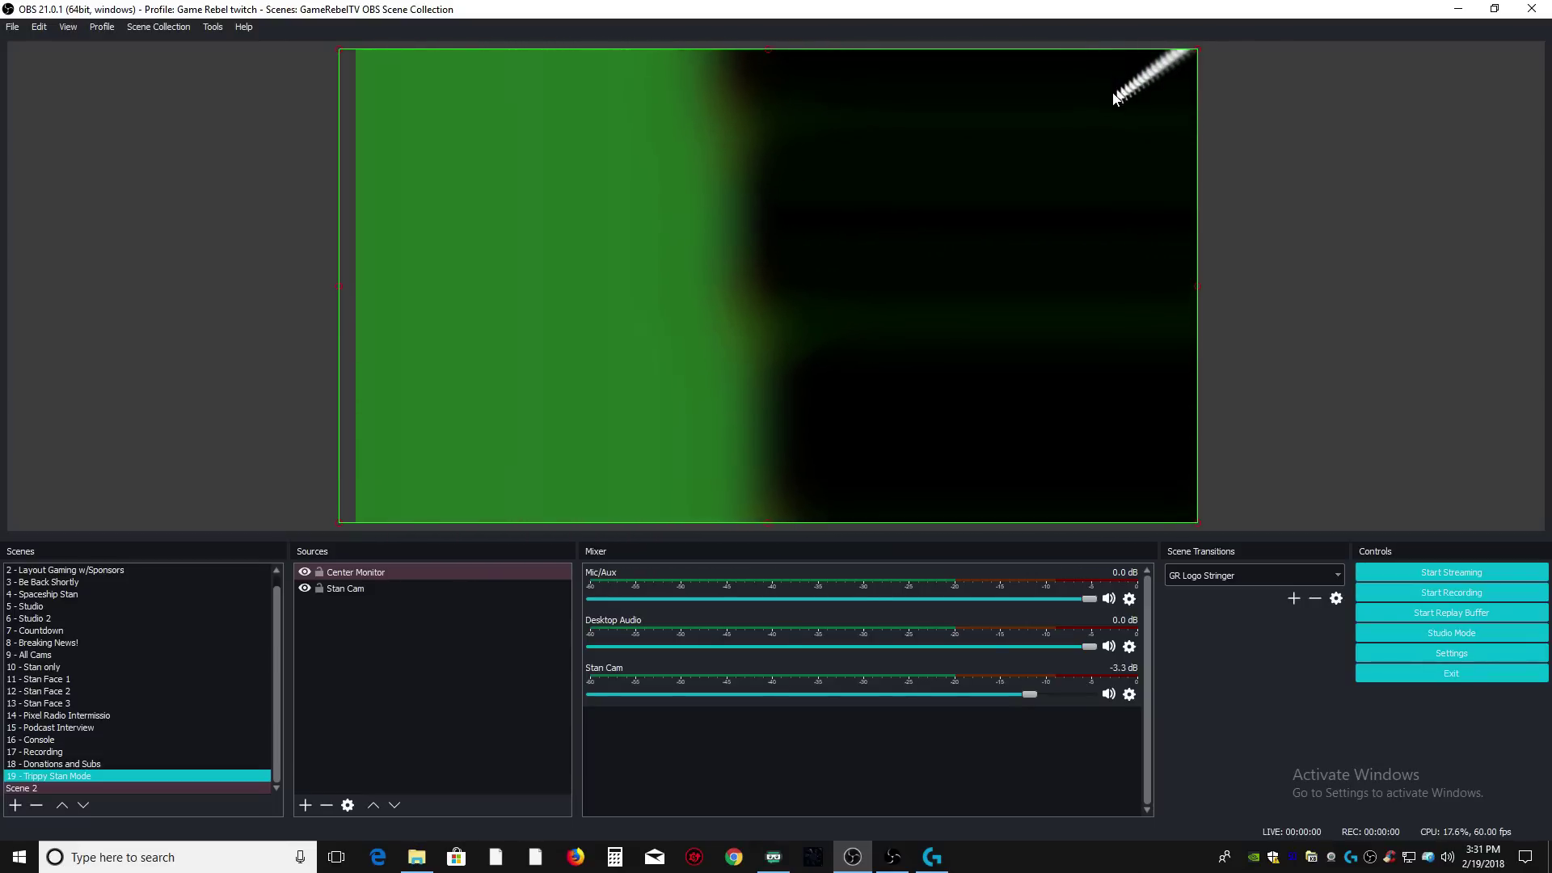
Move Stan Cam above Center Monitor in the Sources list.
left_click(373, 575)
left_click(353, 590)
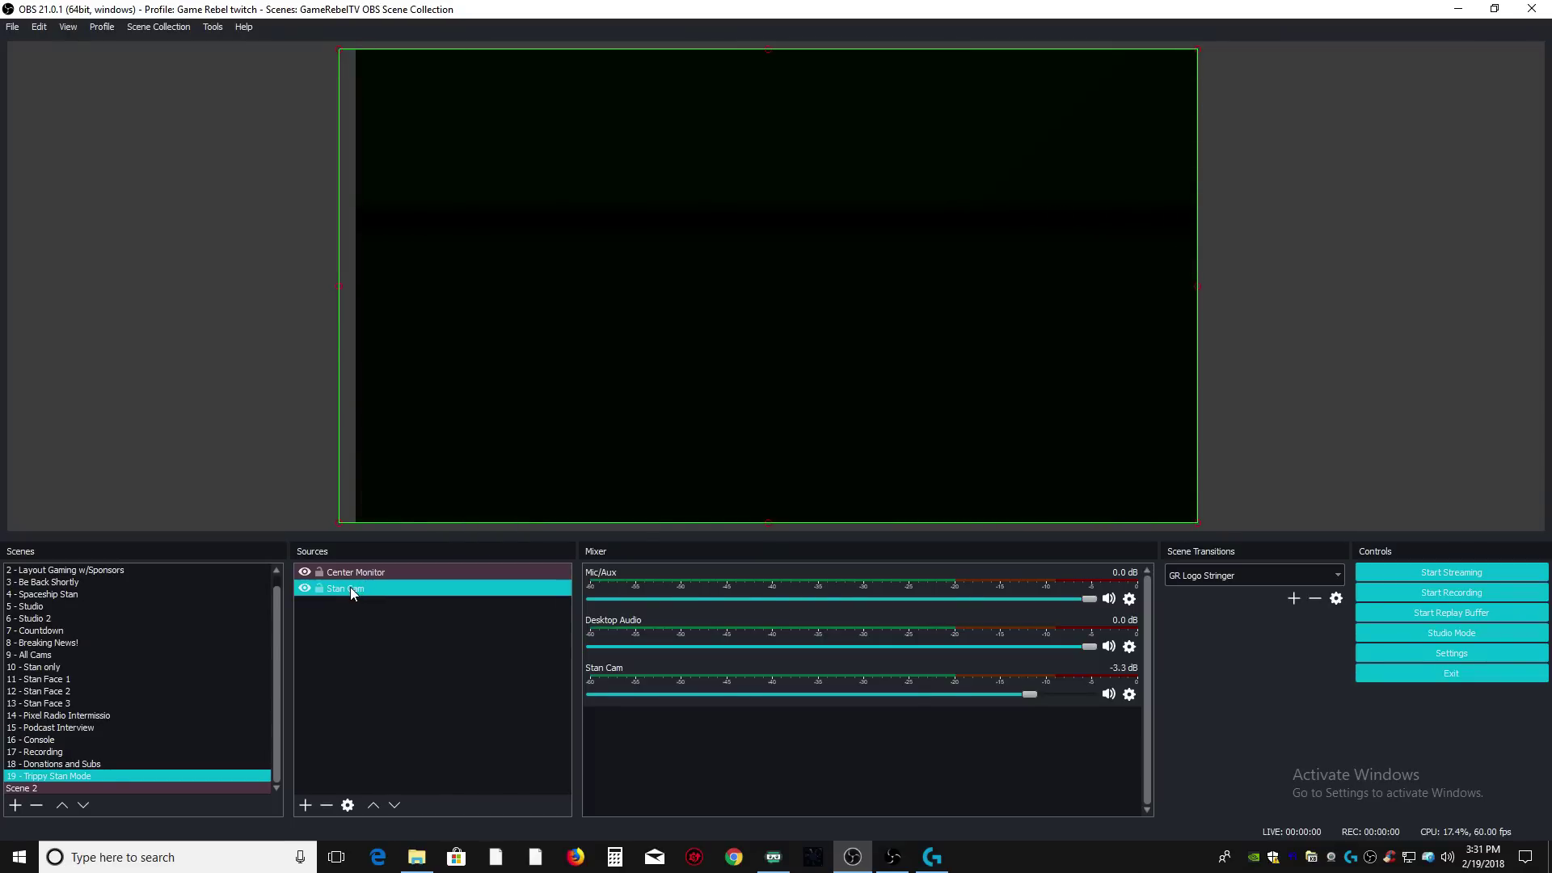
left_click_drag(351, 587, 350, 567)
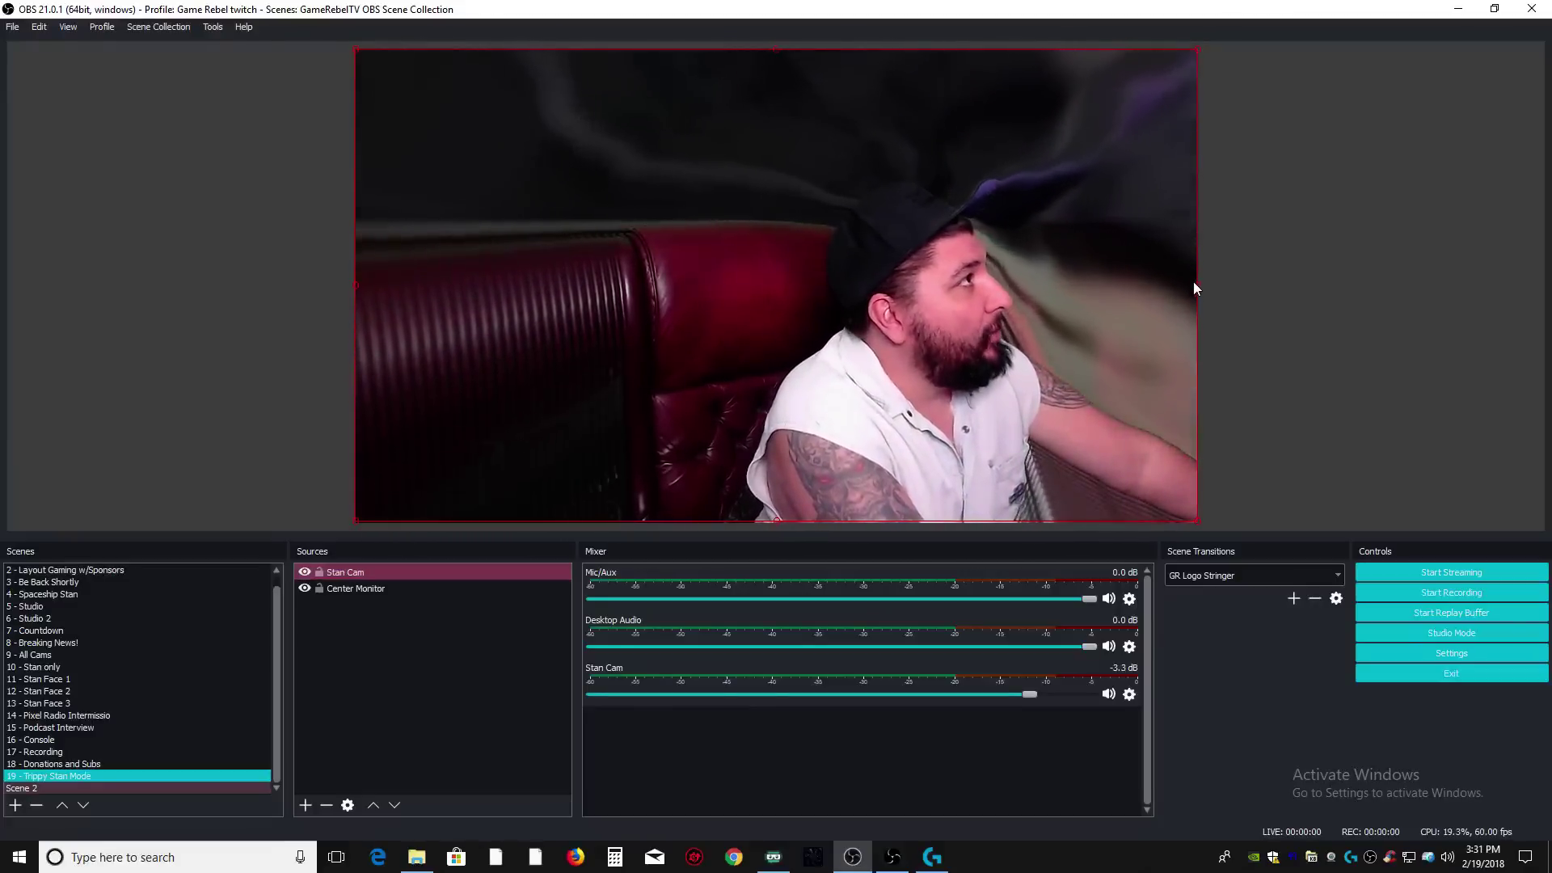
Widen the Center Monitor capture to the right and shift it slightly left and down.
mouse_move(1206, 286)
left_mouse_down()
mouse_move(1264, 289)
mouse_move(1199, 292)
left_mouse_up()
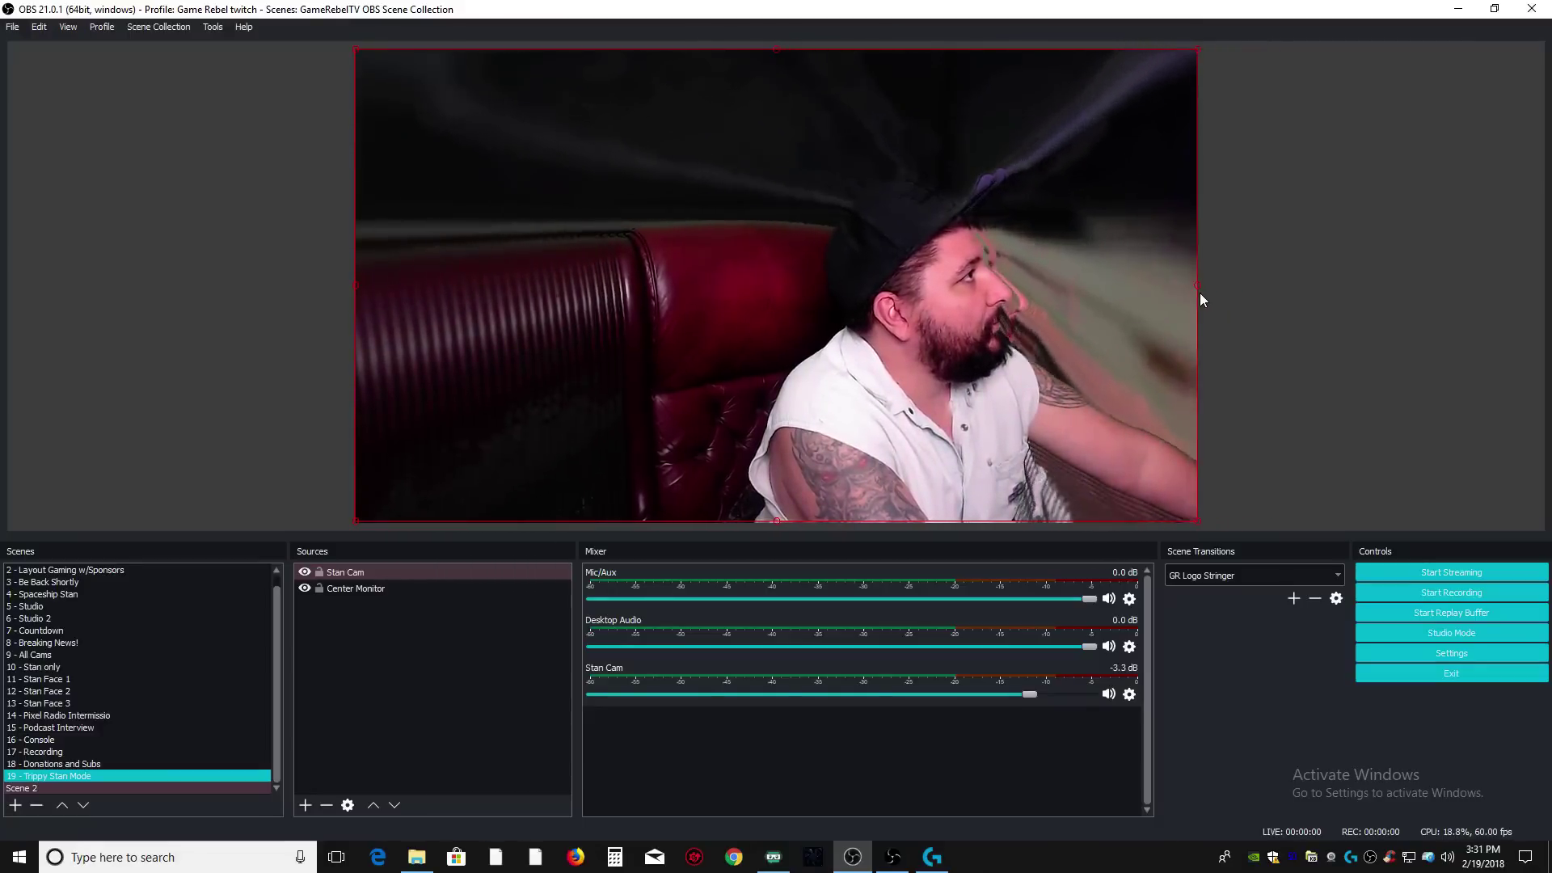
left_click(386, 585)
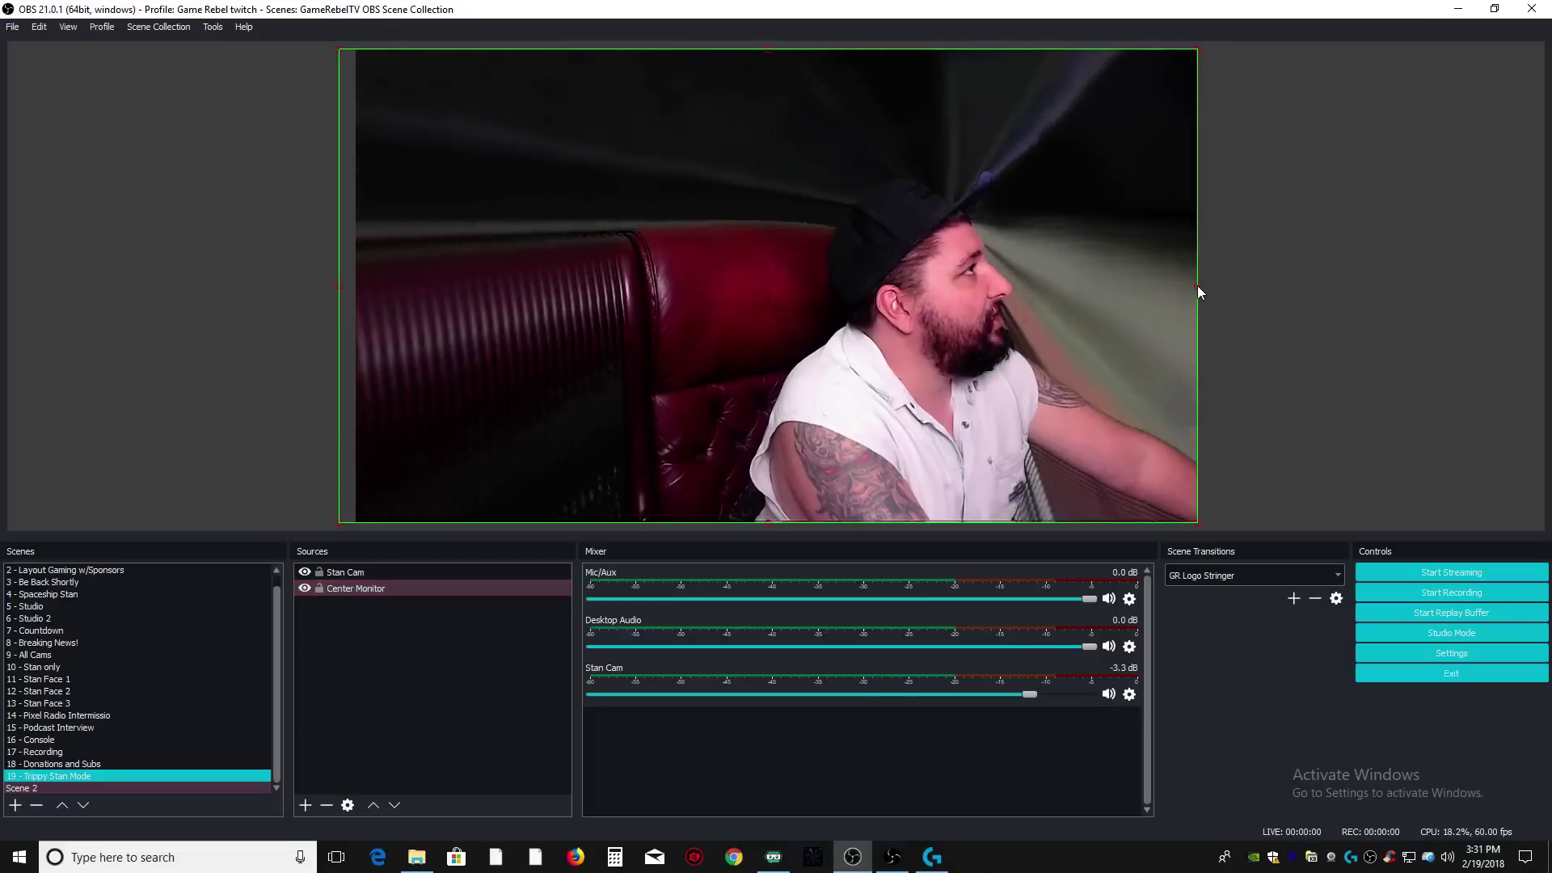
left_click_drag(1198, 287, 1211, 287)
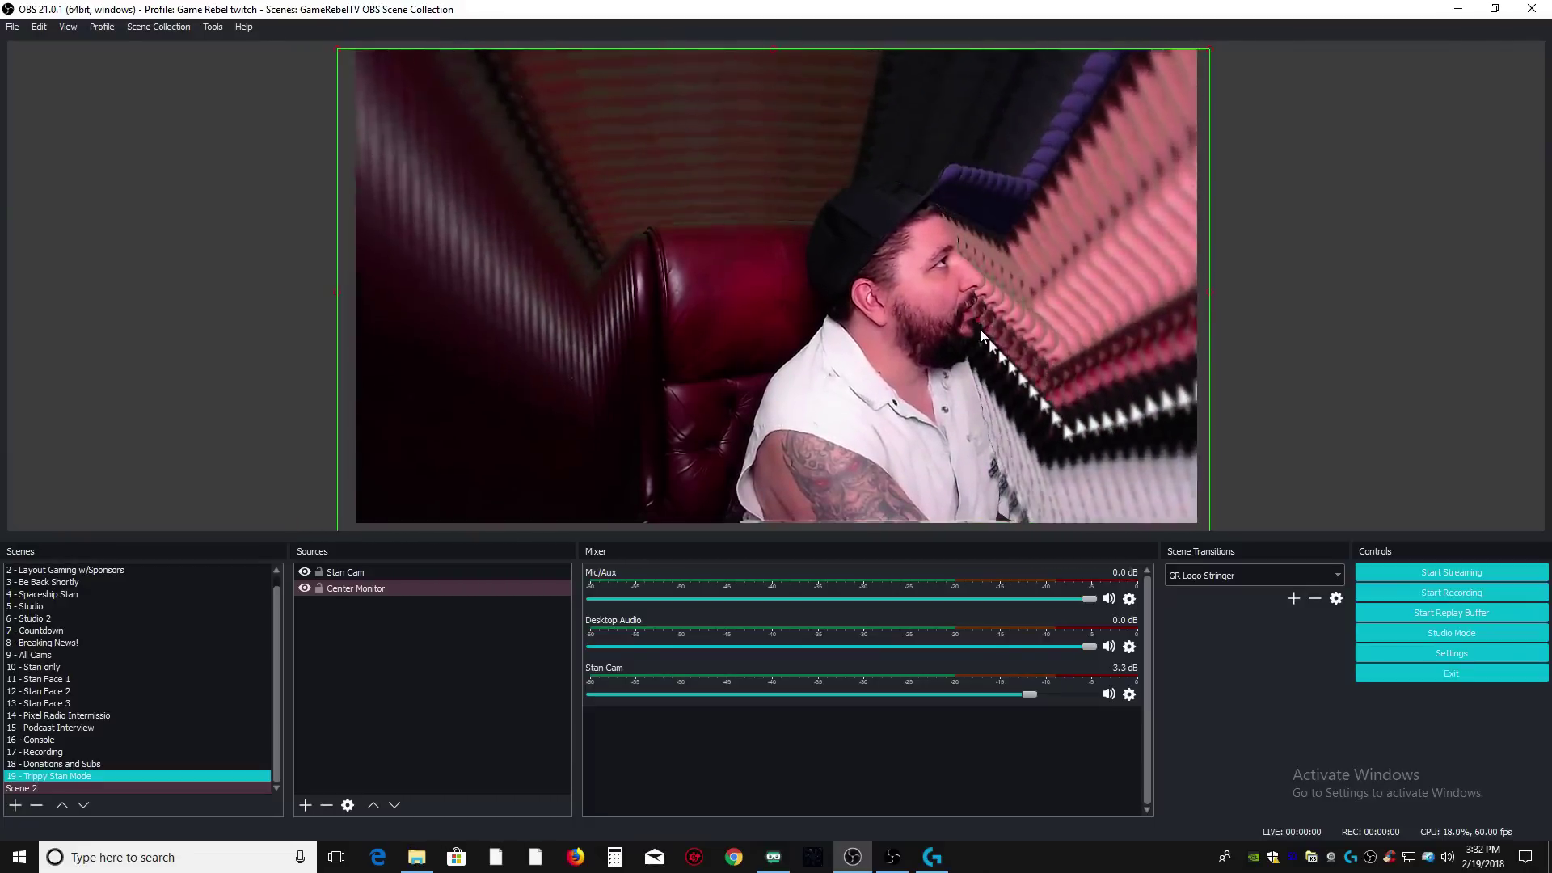
mouse_move(982, 333)
left_mouse_down()
mouse_move(955, 351)
mouse_move(996, 321)
mouse_move(984, 332)
left_mouse_up()
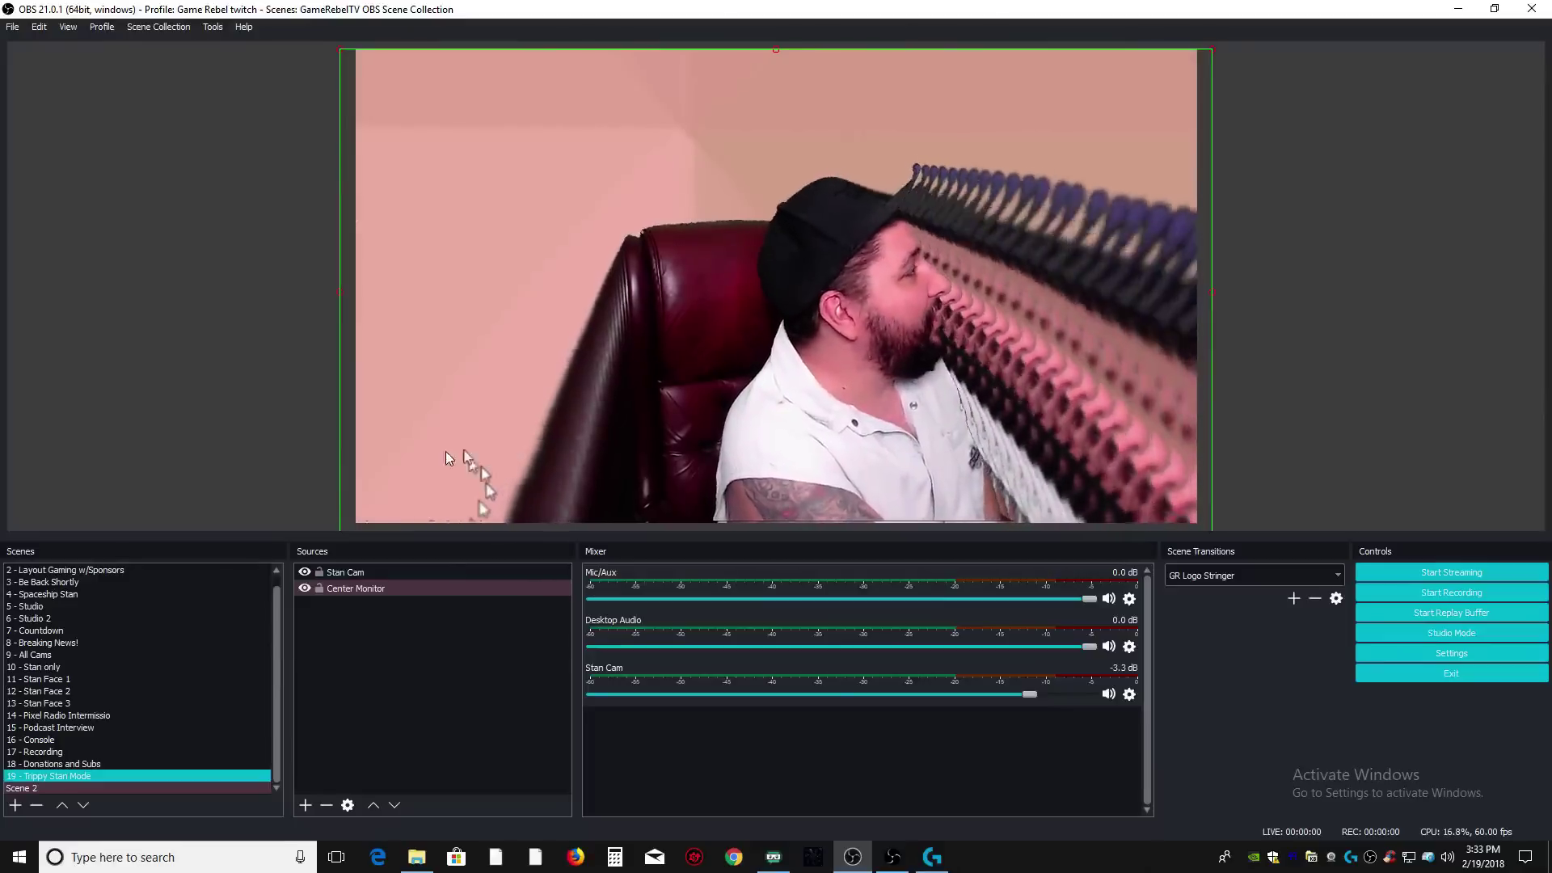
Add the existing Elgato video capture device to Scene 2.
left_click(385, 627)
right_click(370, 629)
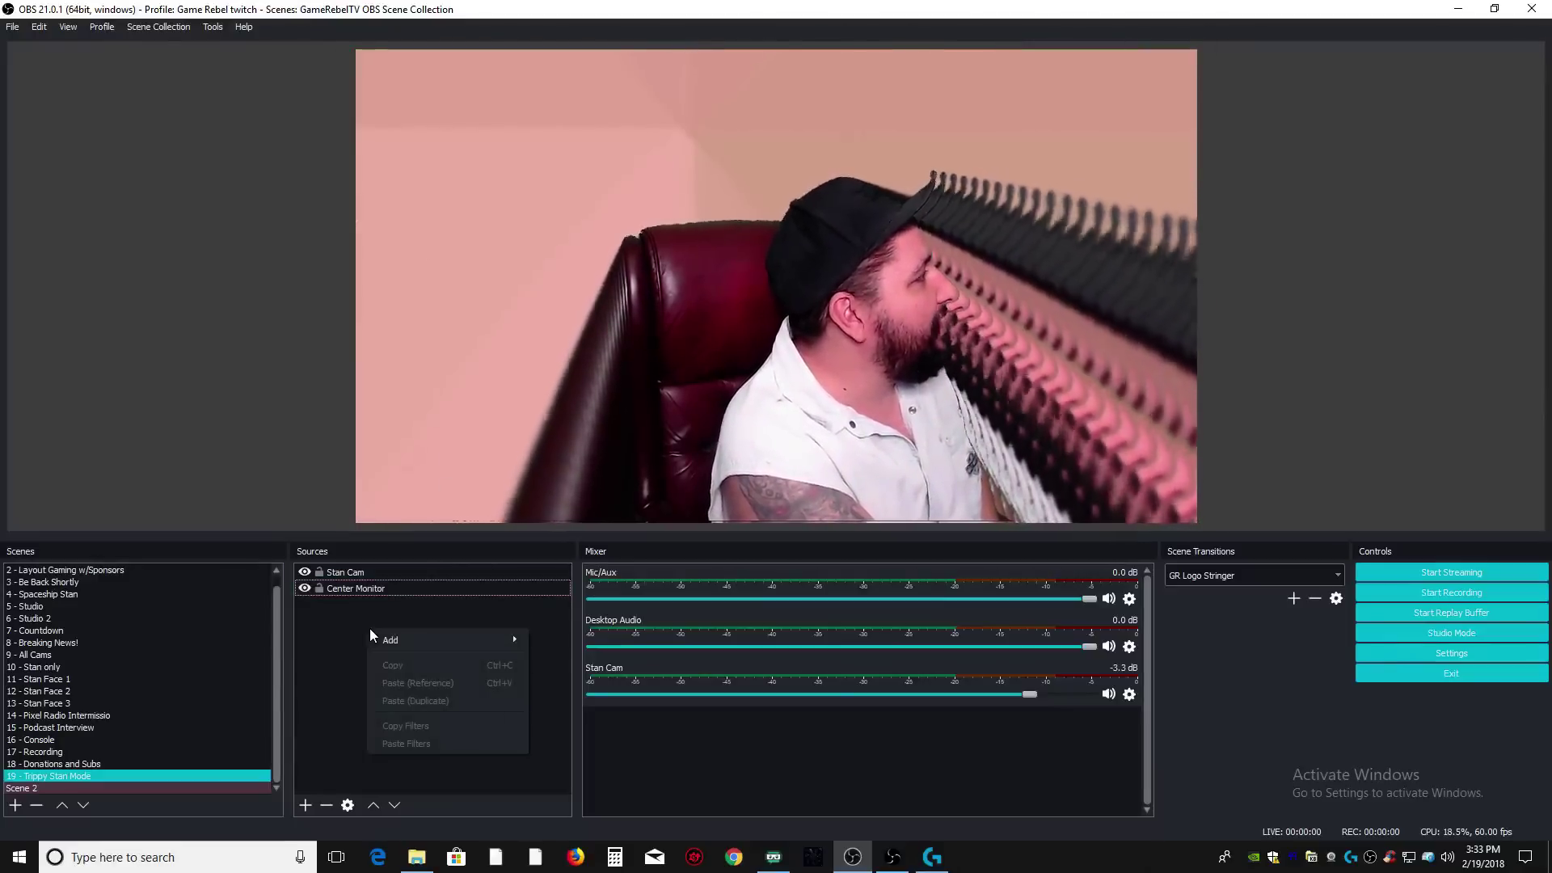
mouse_move(464, 640)
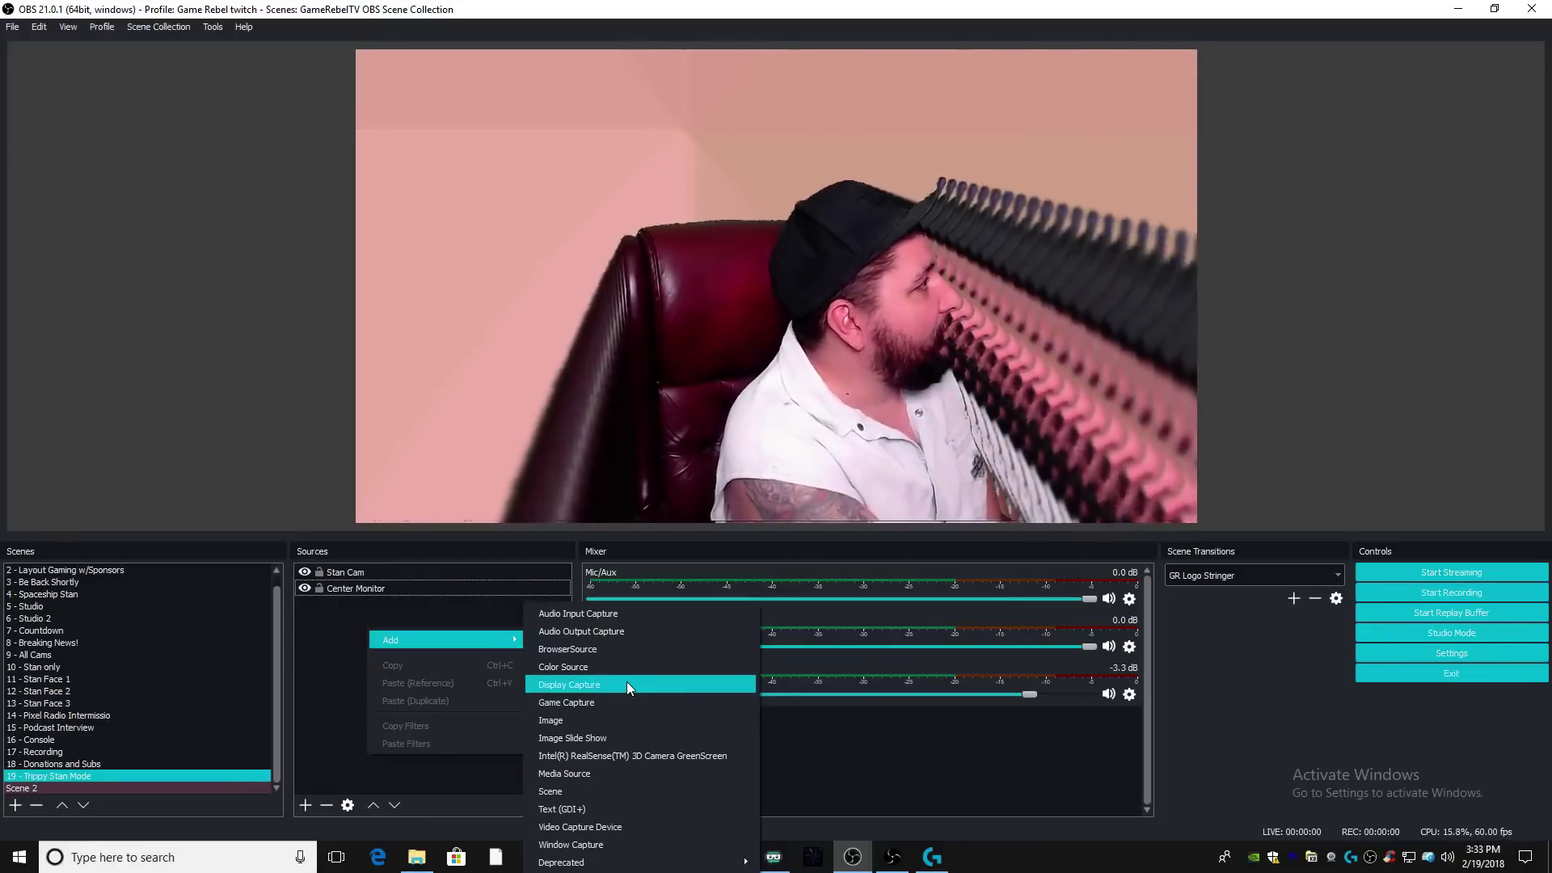
left_click(629, 825)
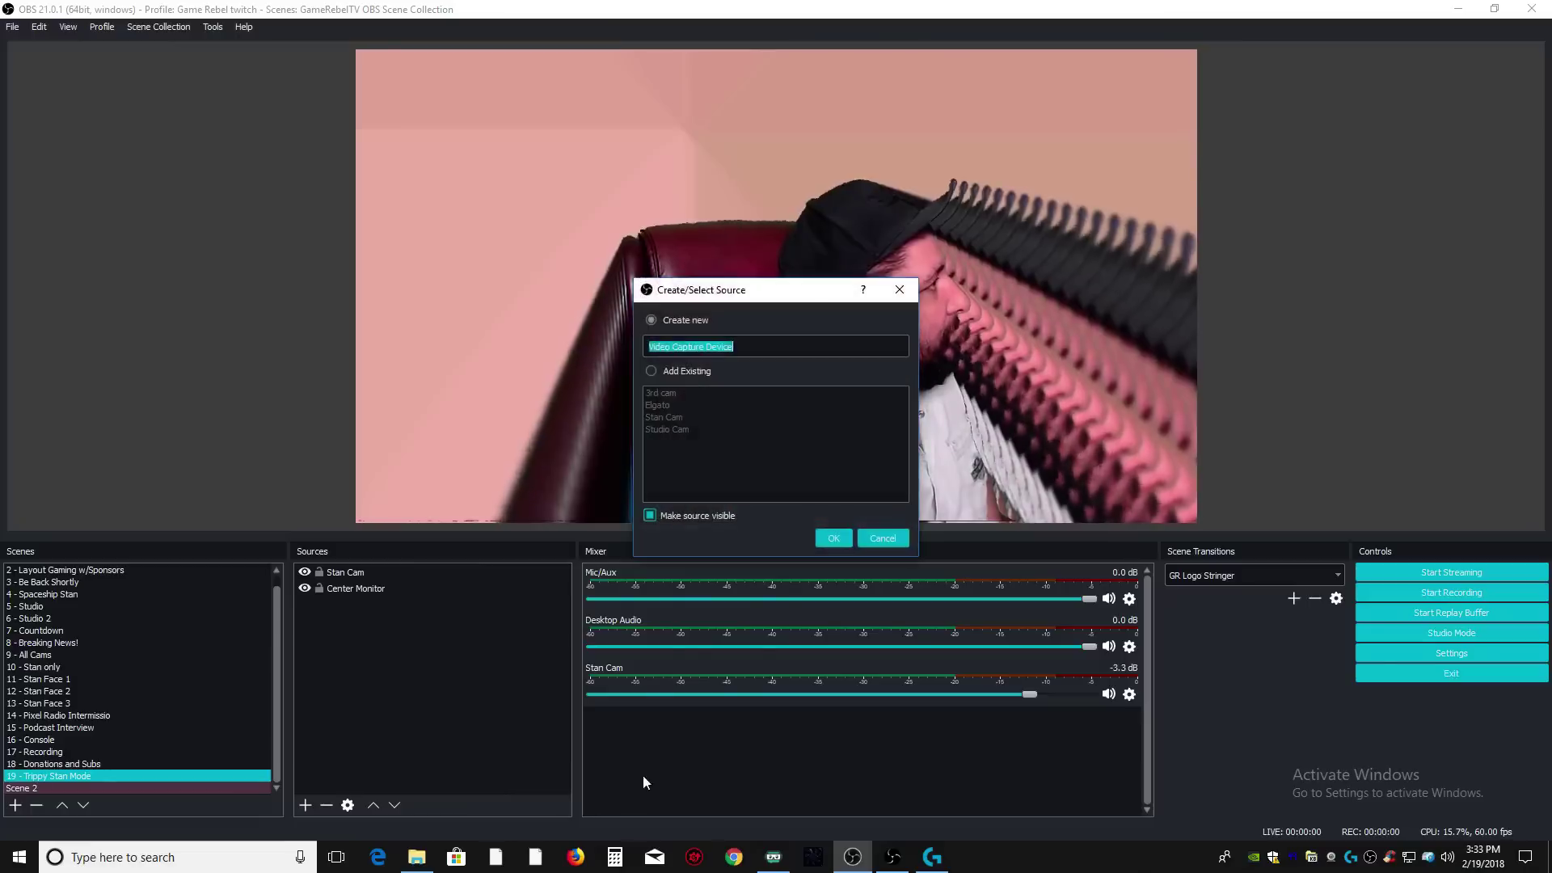
left_click(697, 369)
left_click(668, 419)
left_click(661, 405)
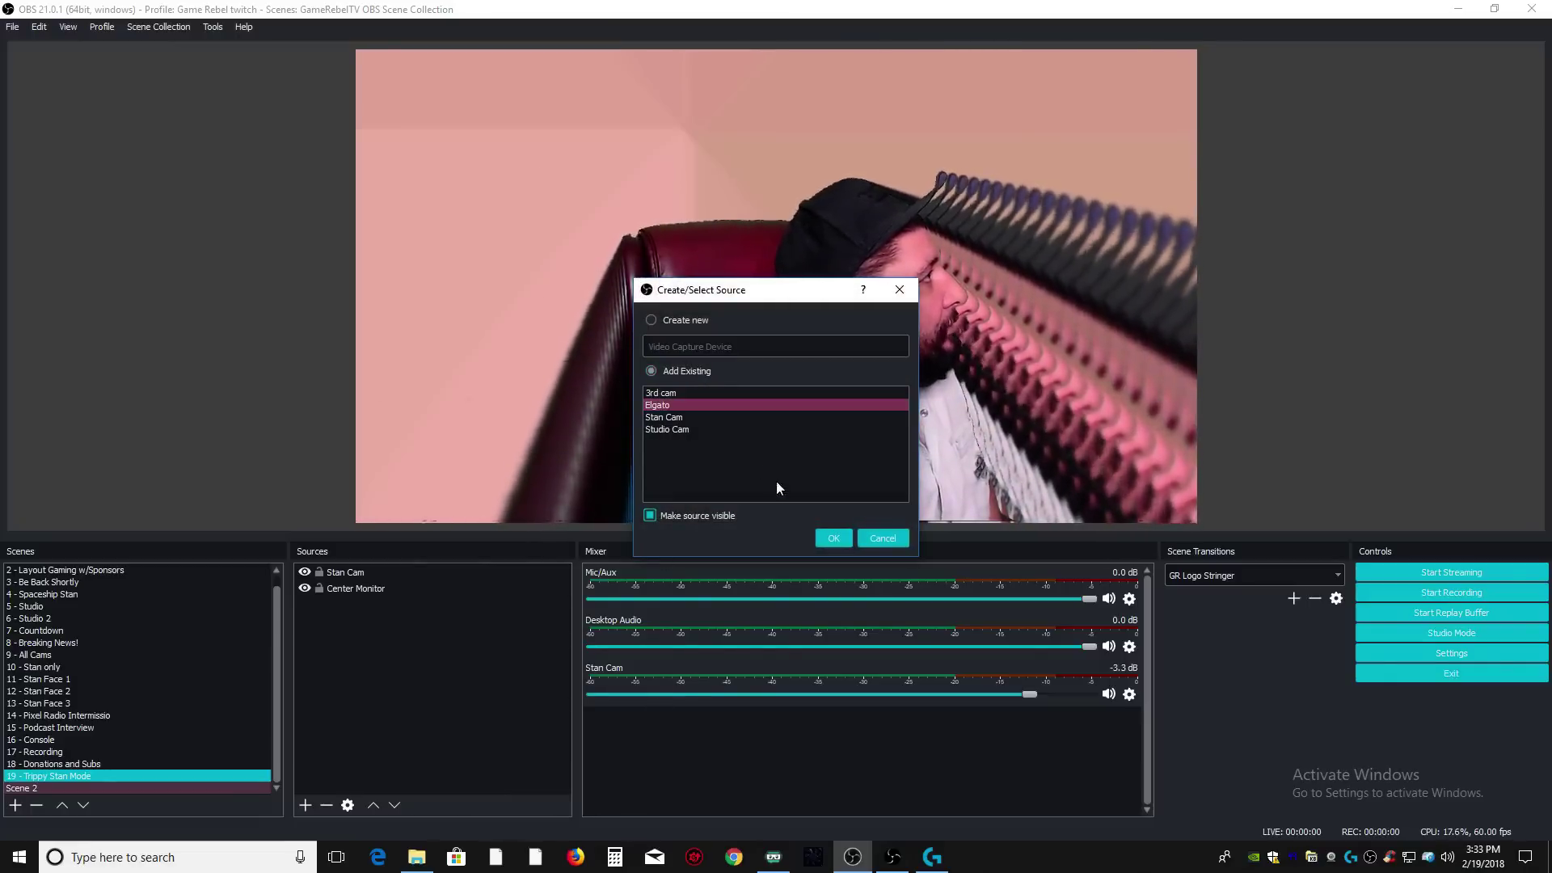
left_click(833, 538)
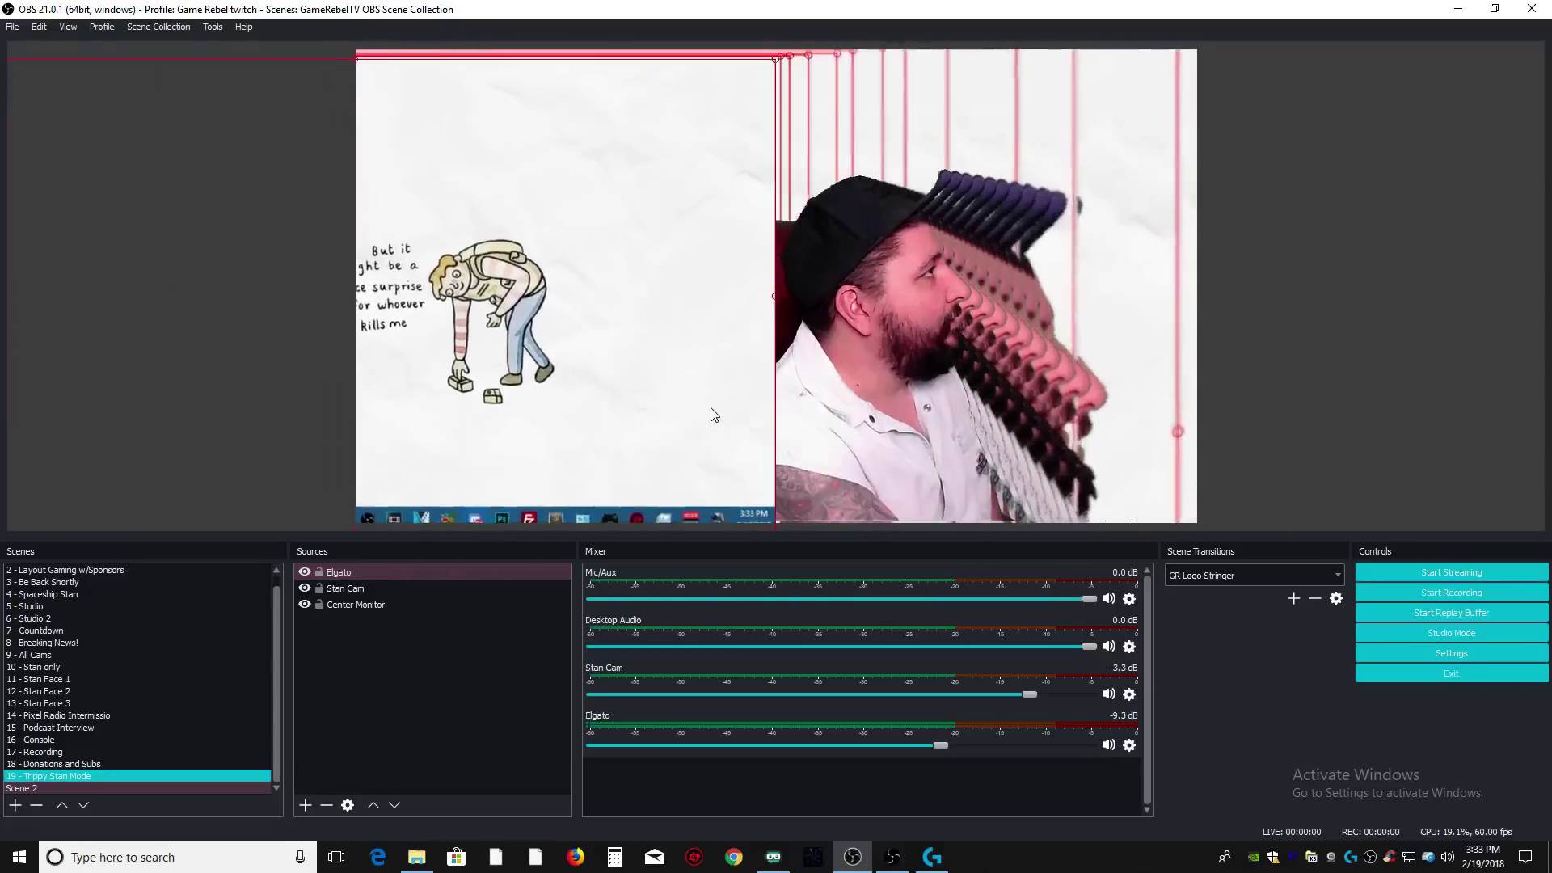
left_click_drag(412, 418, 234, 408)
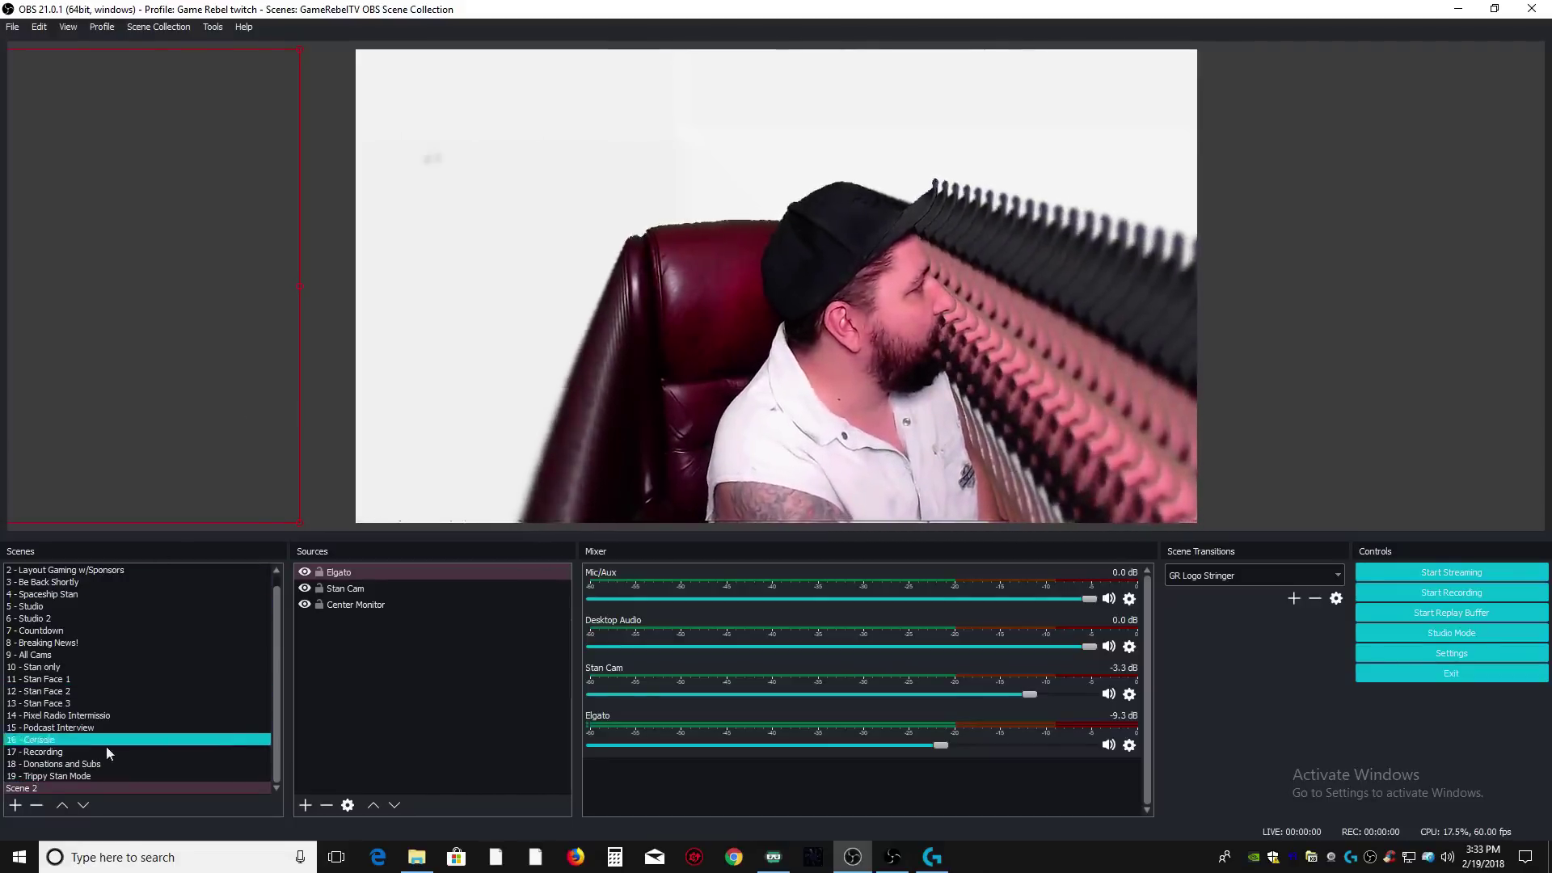
left_click(66, 778)
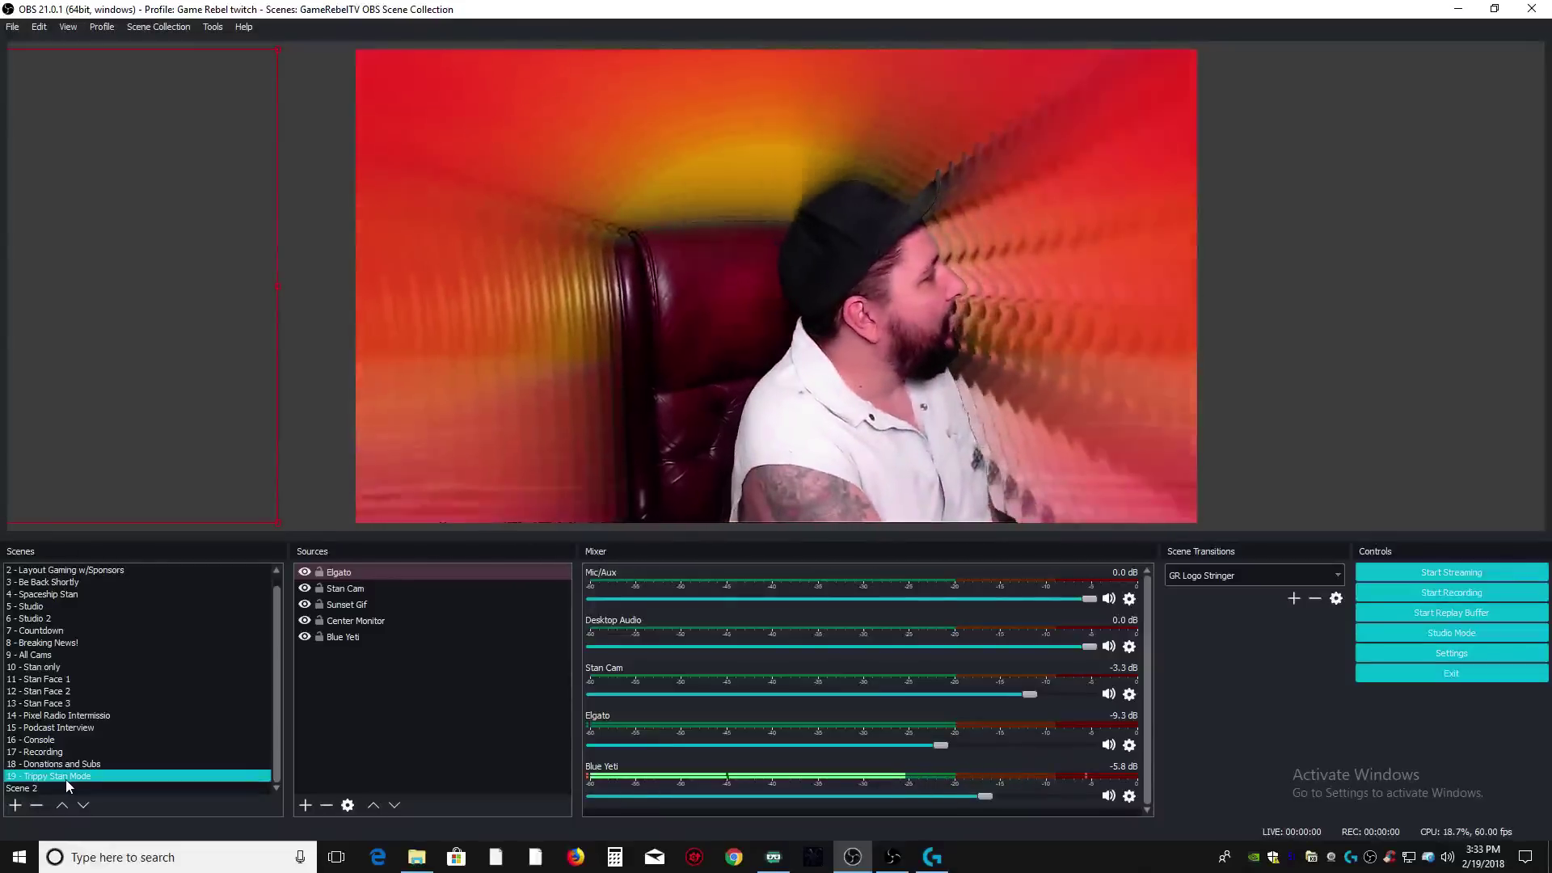
left_click(181, 414)
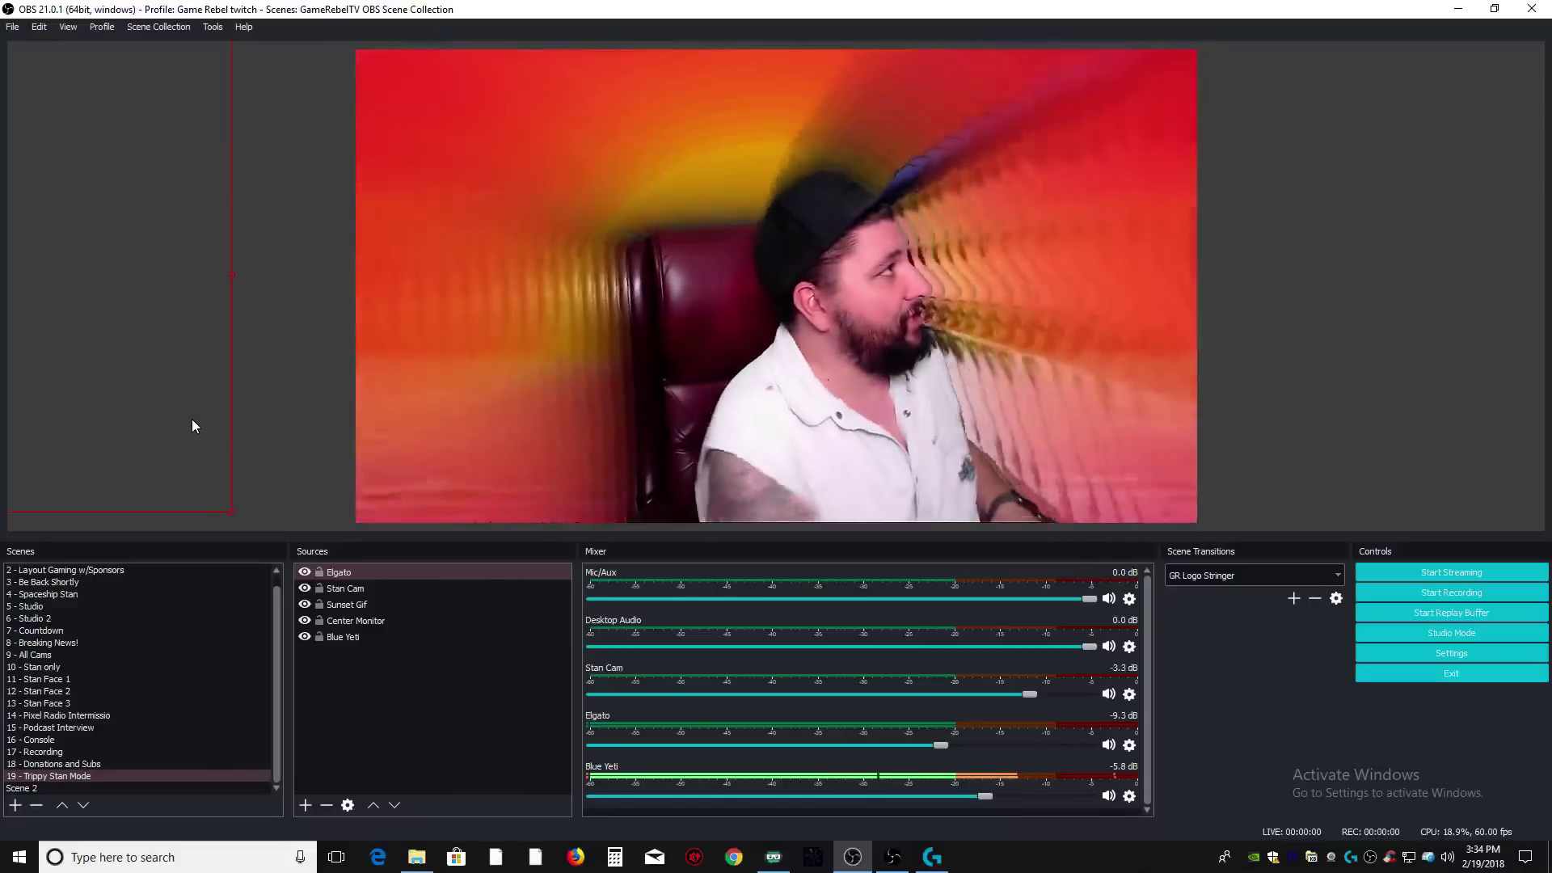
left_click(372, 572)
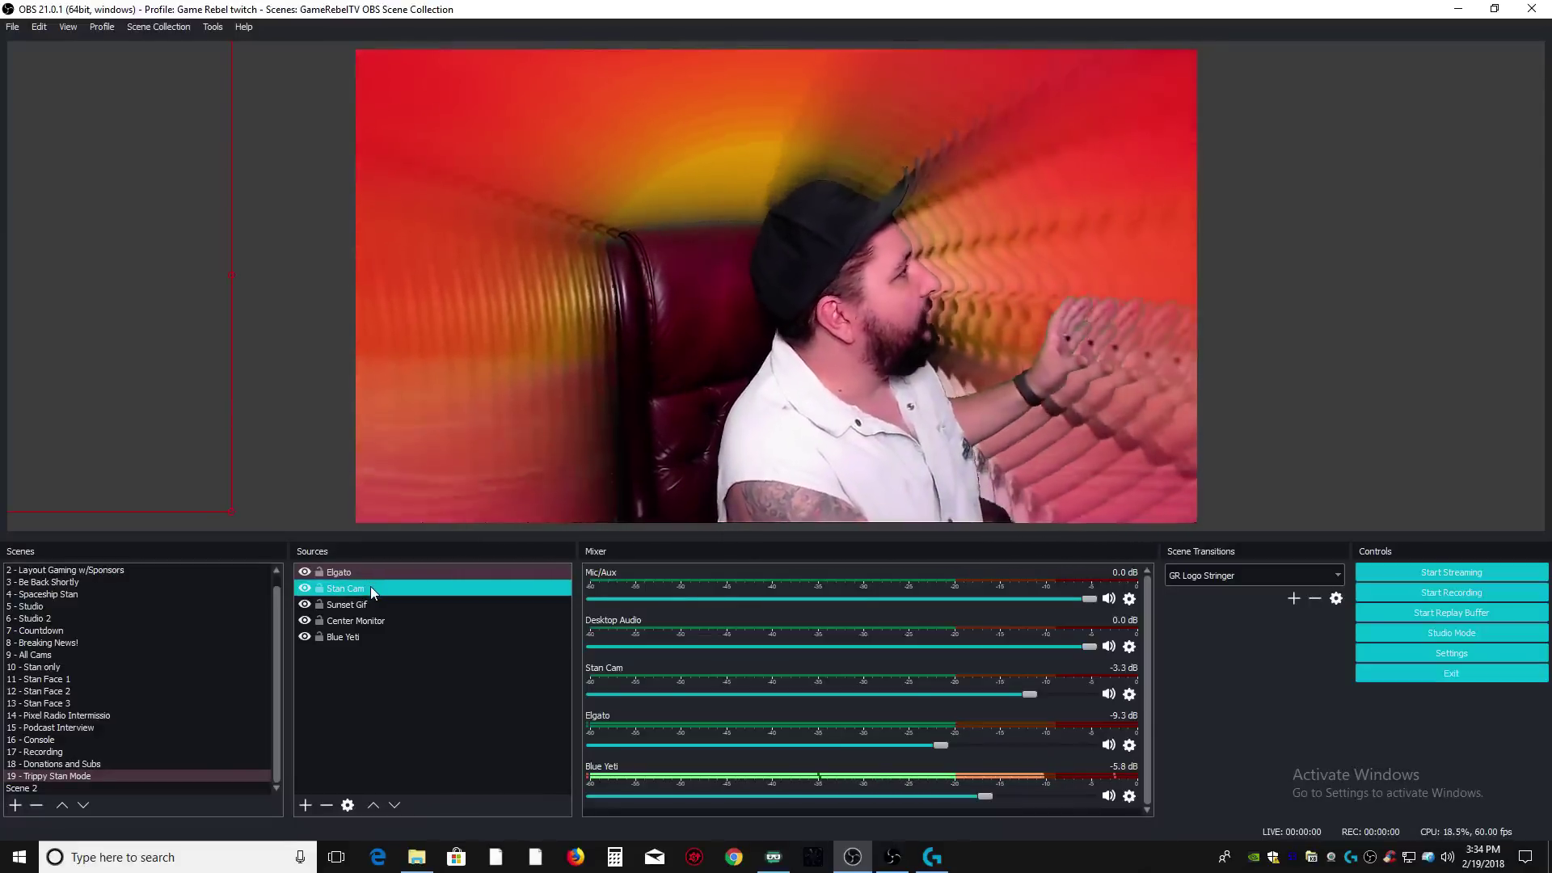
left_click(160, 644)
left_click(163, 667)
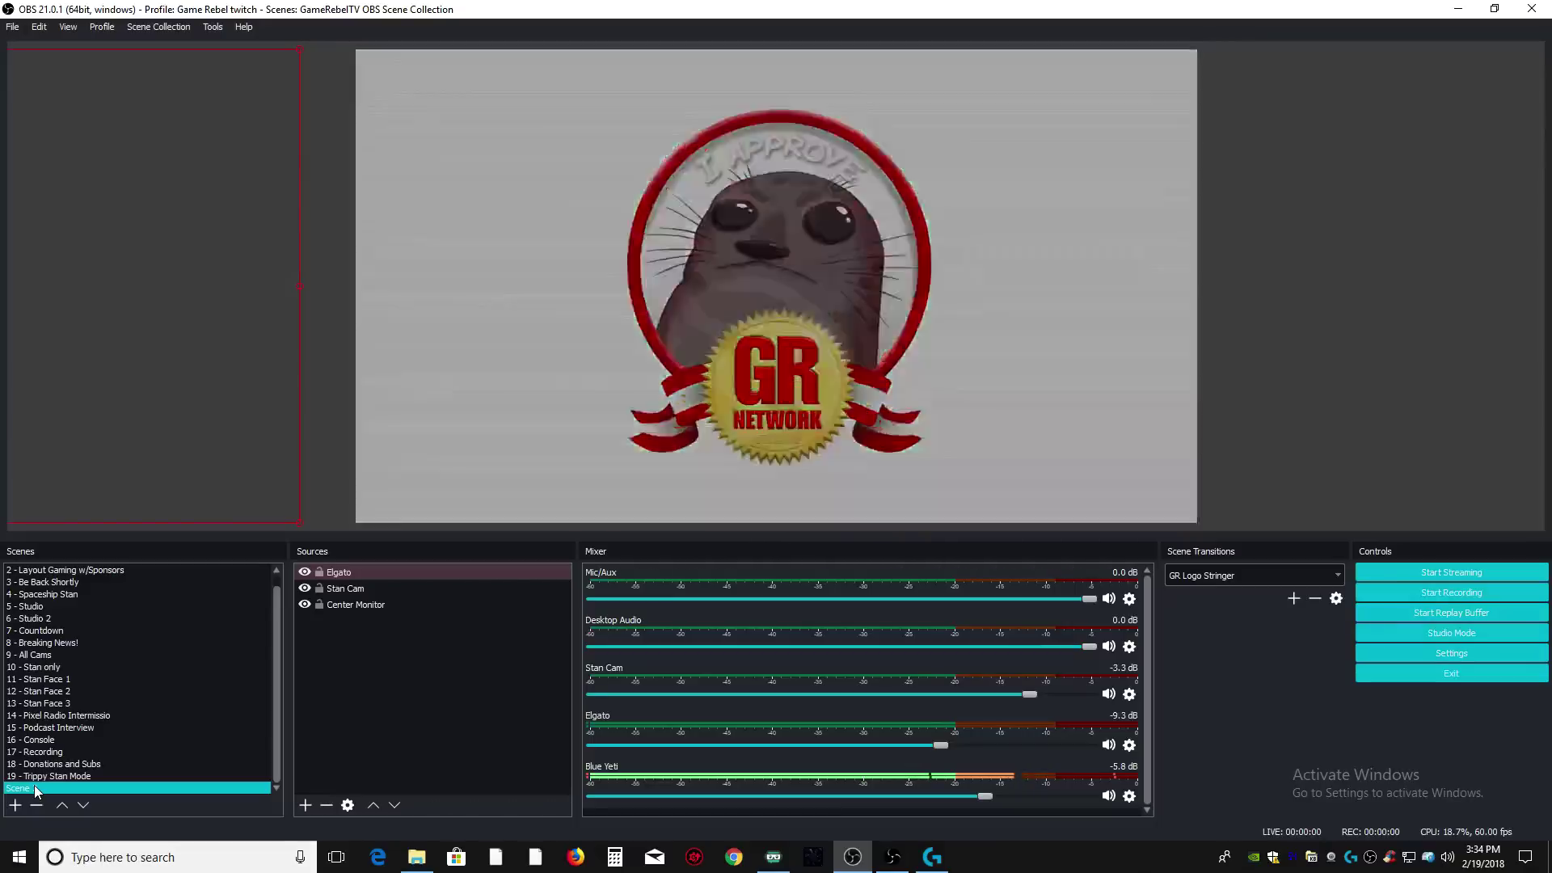
Add the existing Fog image source to Scene 2.
left_click(36, 778)
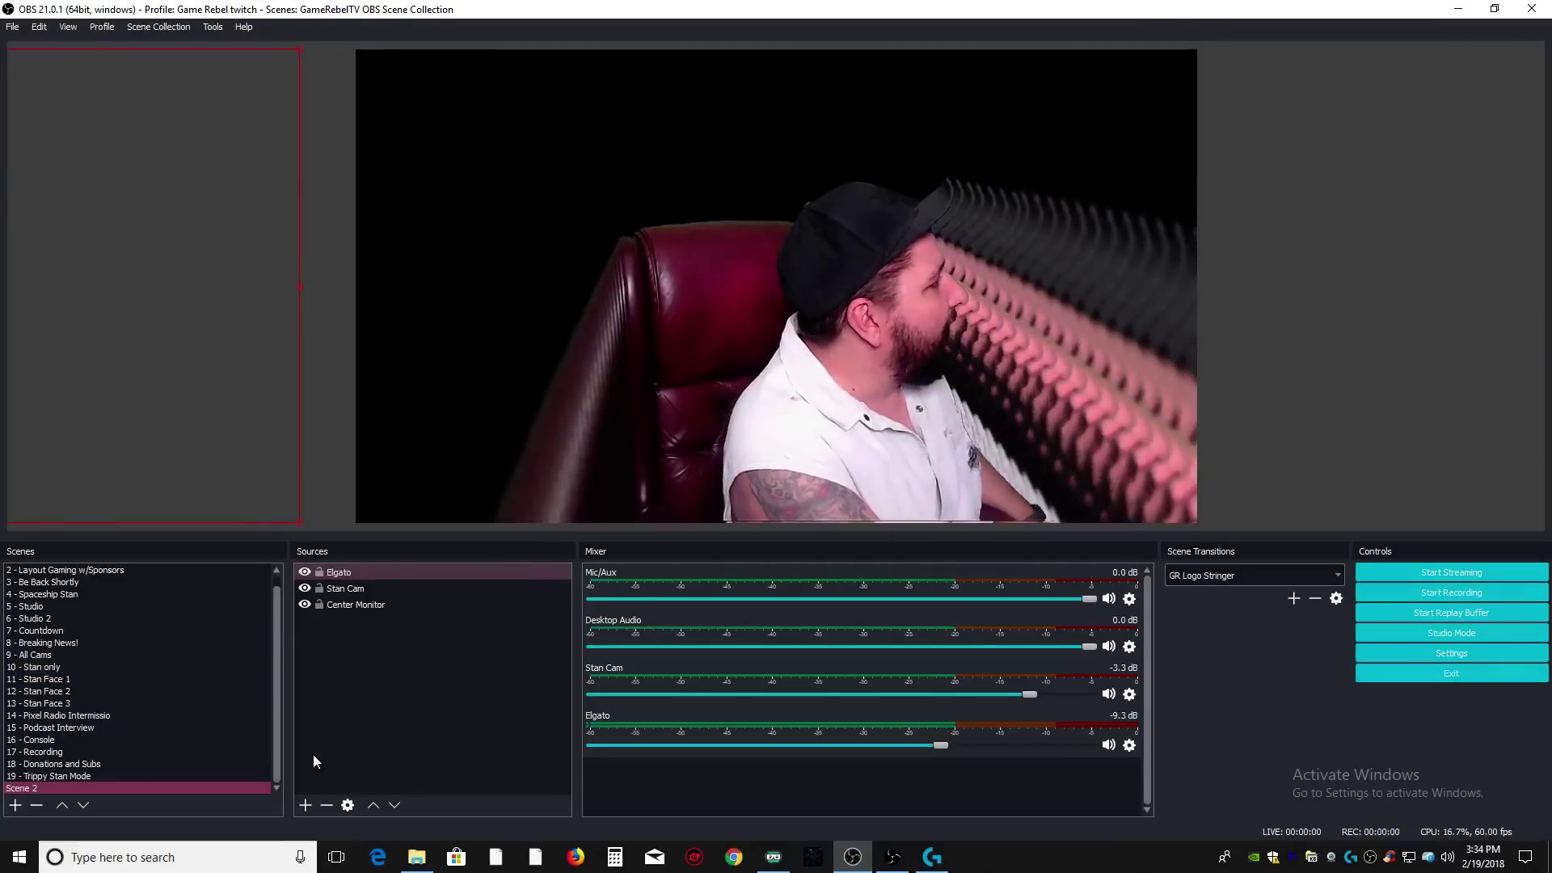
left_click(305, 806)
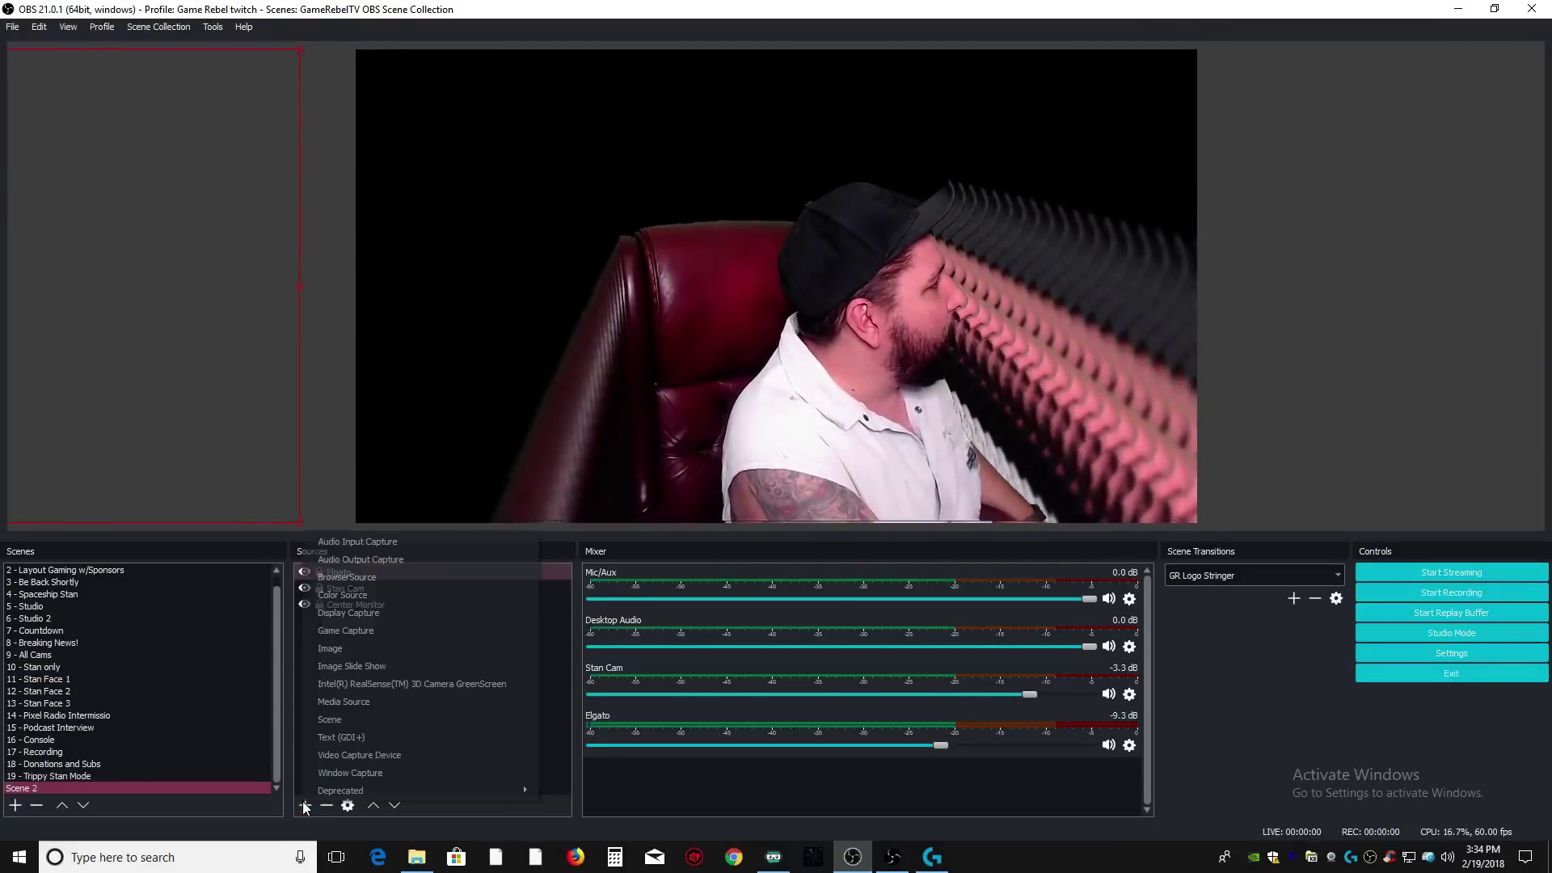
left_click(355, 649)
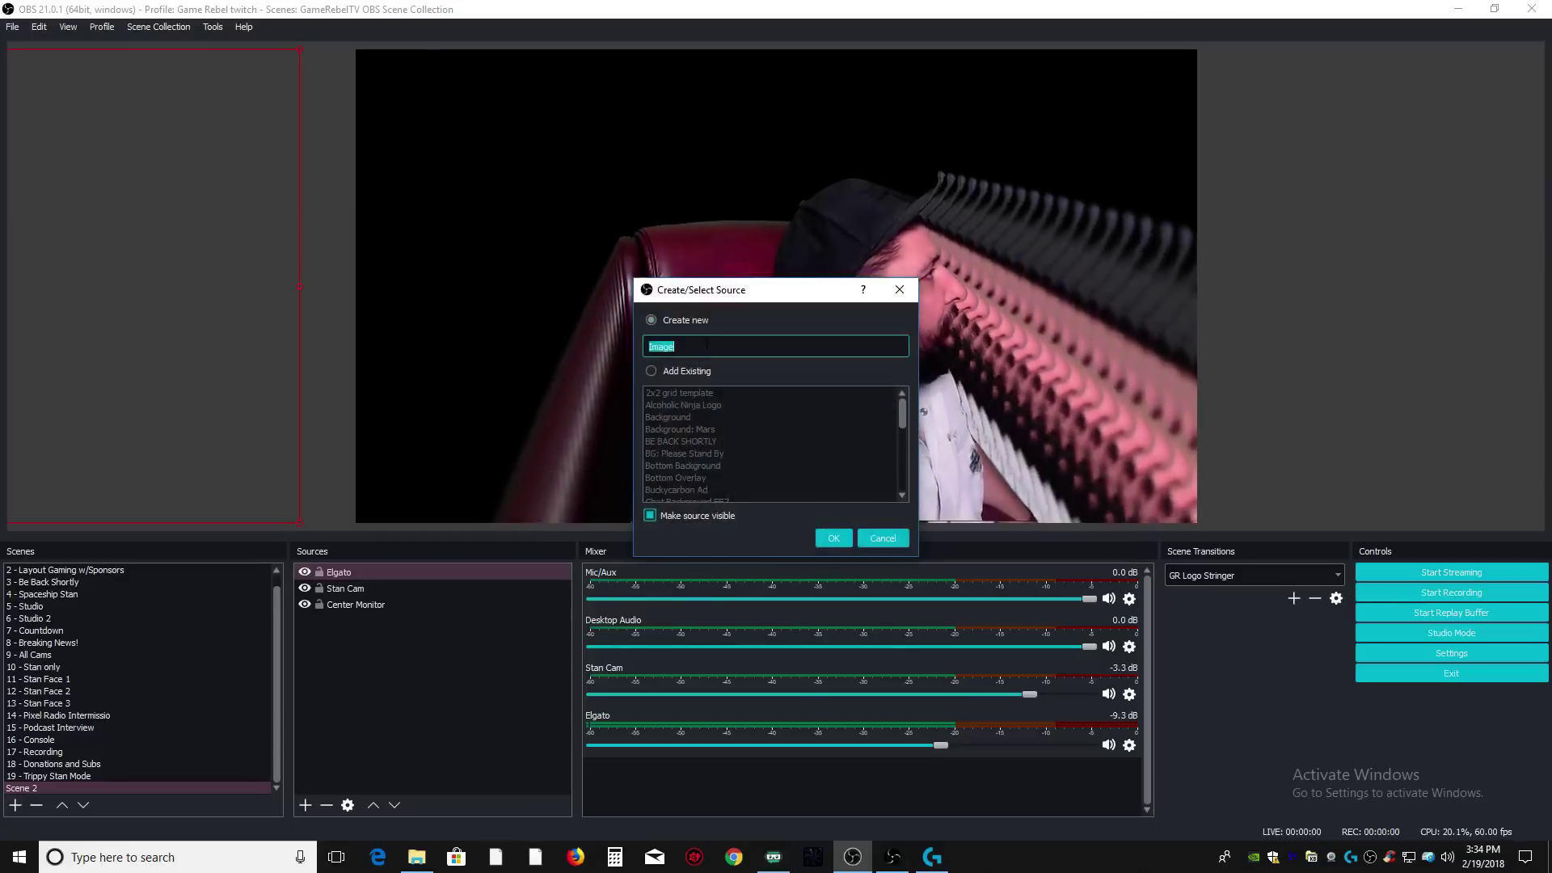
left_click(701, 375)
left_click(724, 431)
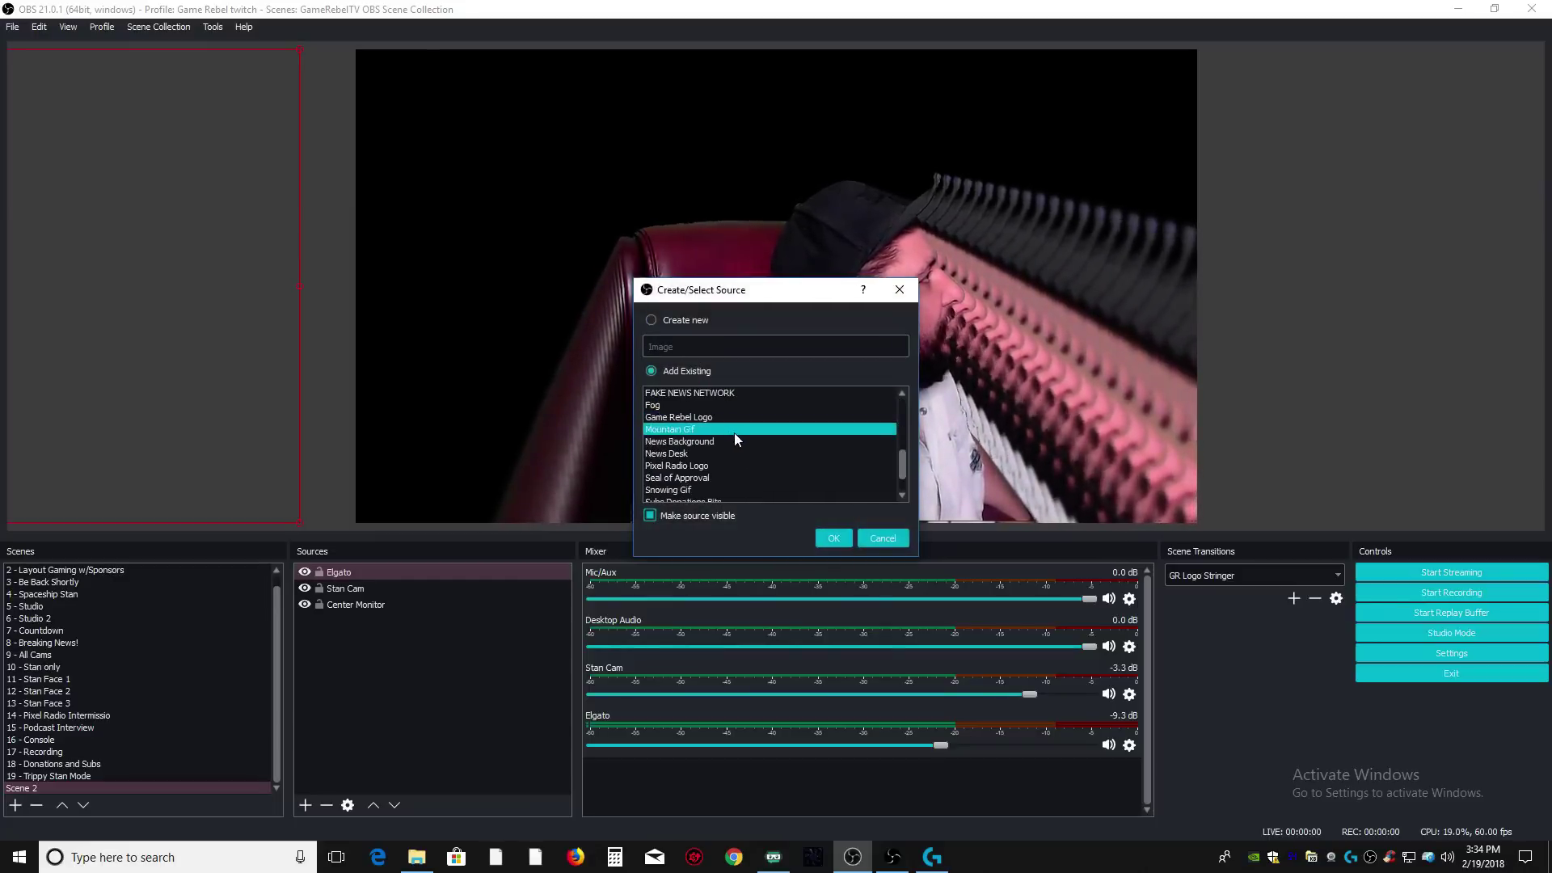
scroll(734, 434, "down", 5)
left_click(680, 406)
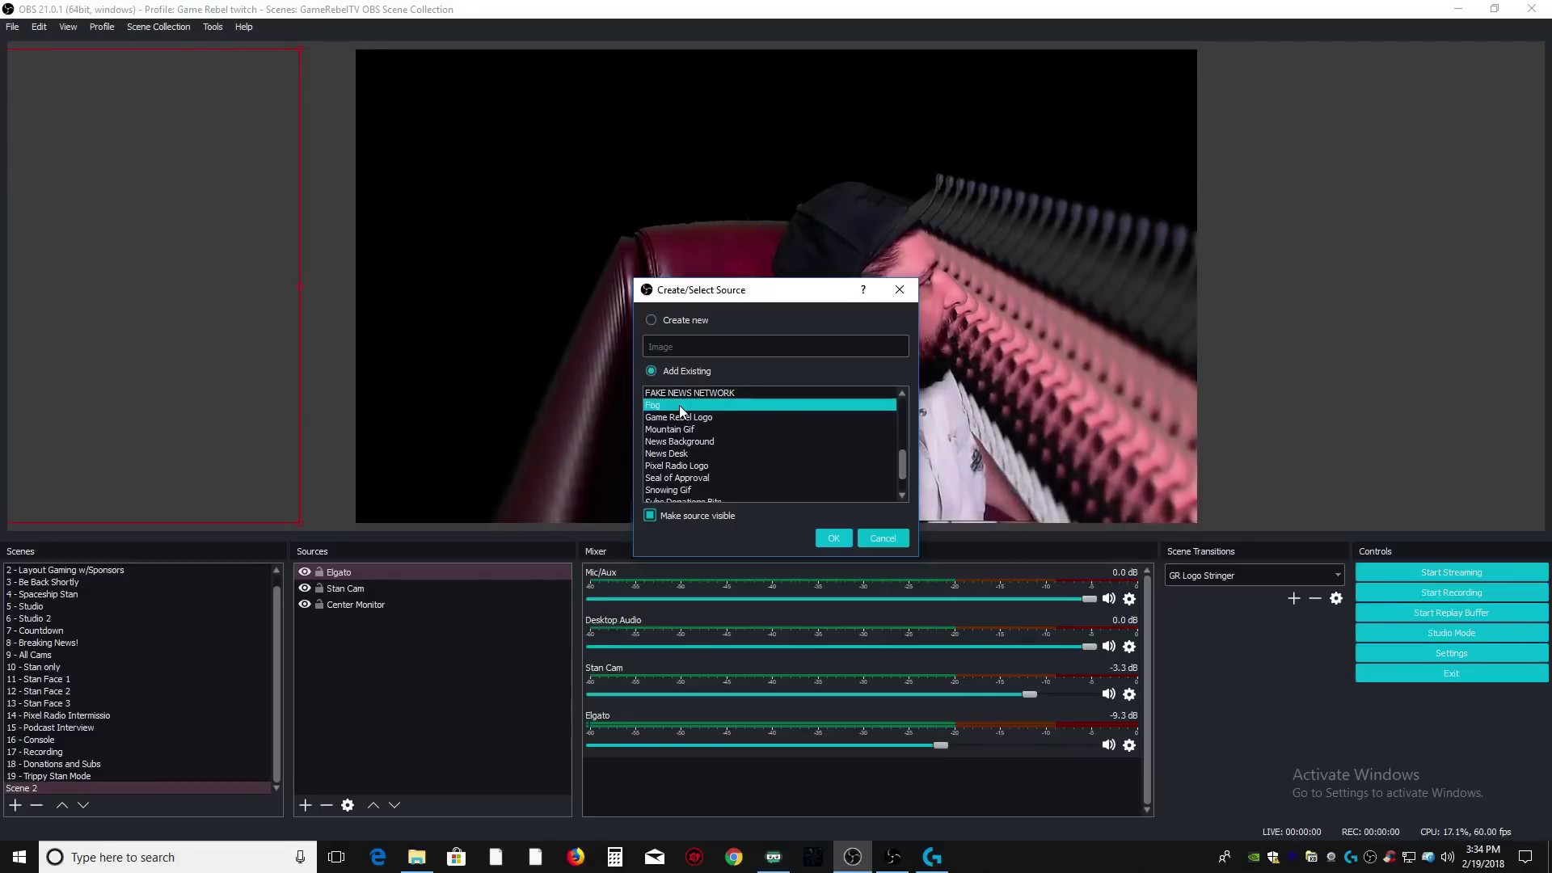
left_click(823, 533)
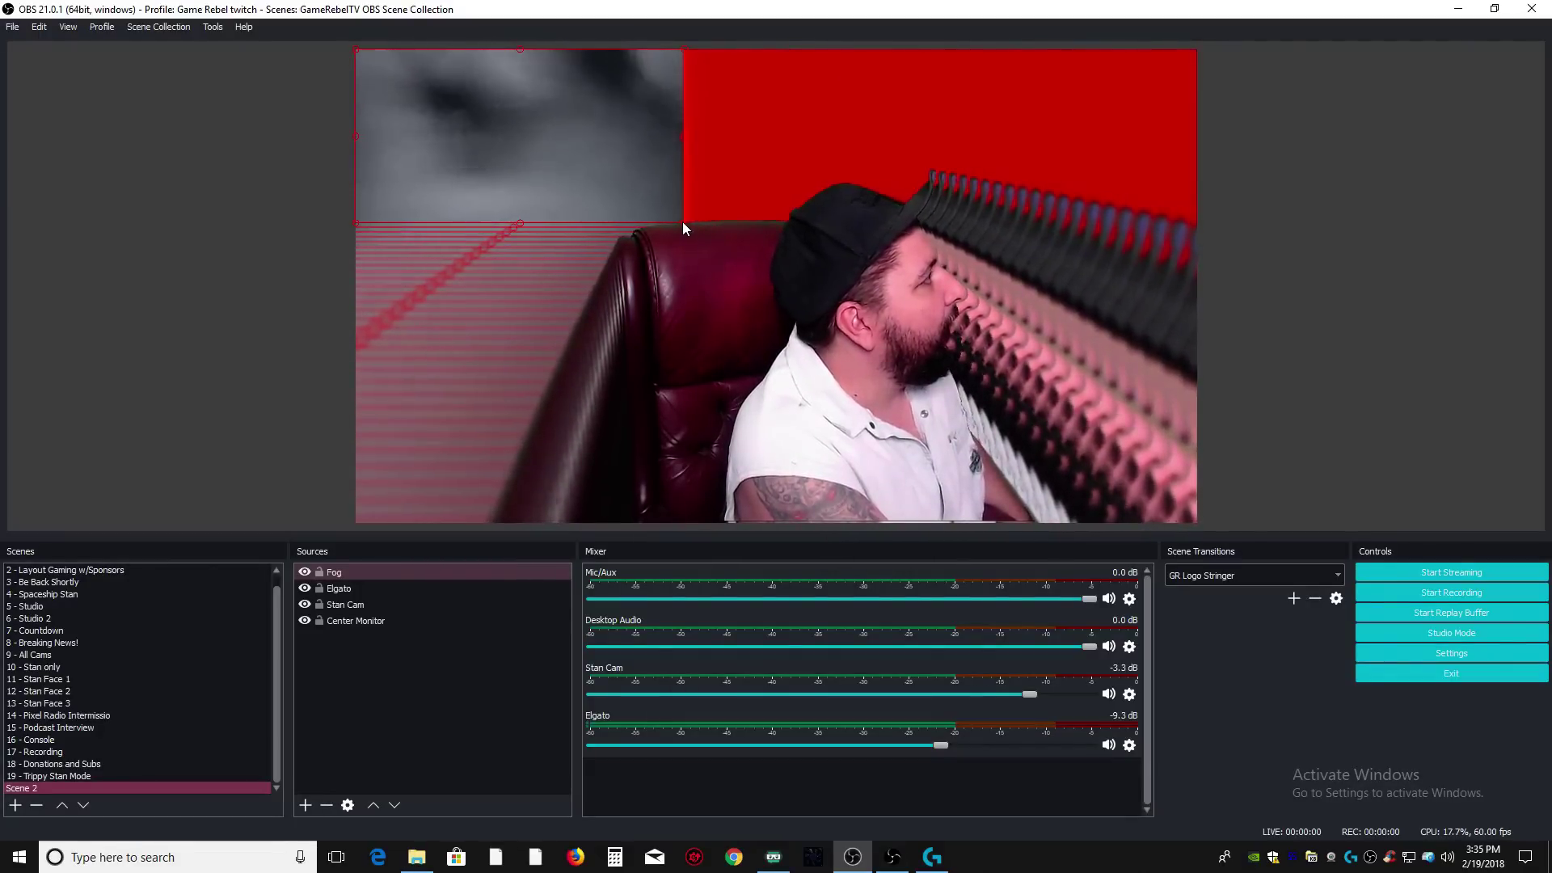
Stretch the Fog image across the canvas, nudge it slightly left, and select it.
left_click_drag(684, 226, 1059, 526)
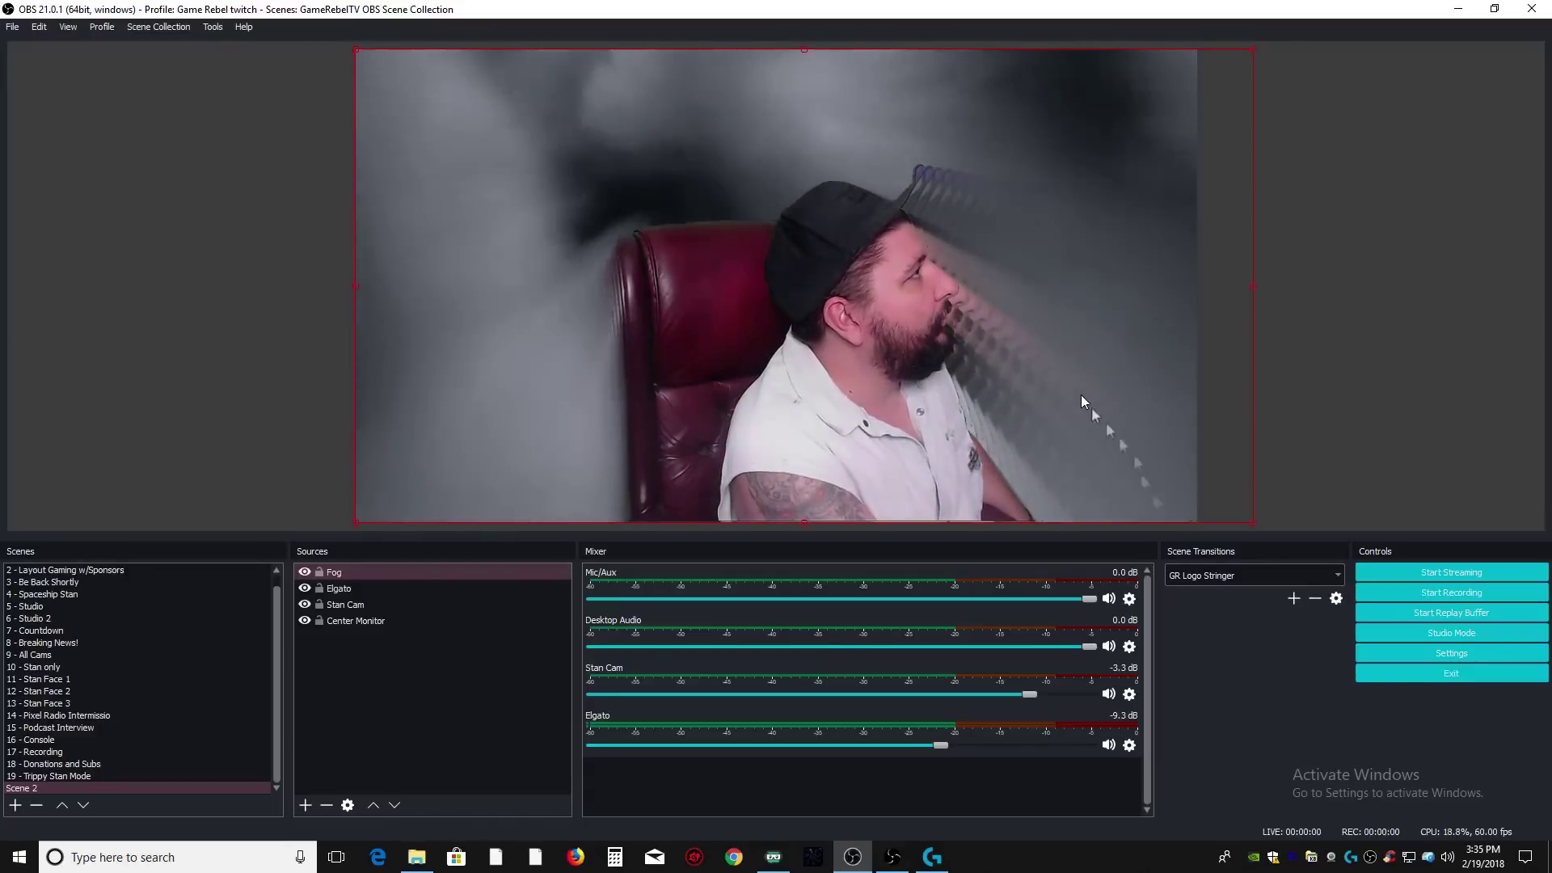
left_click_drag(1093, 391, 1059, 395)
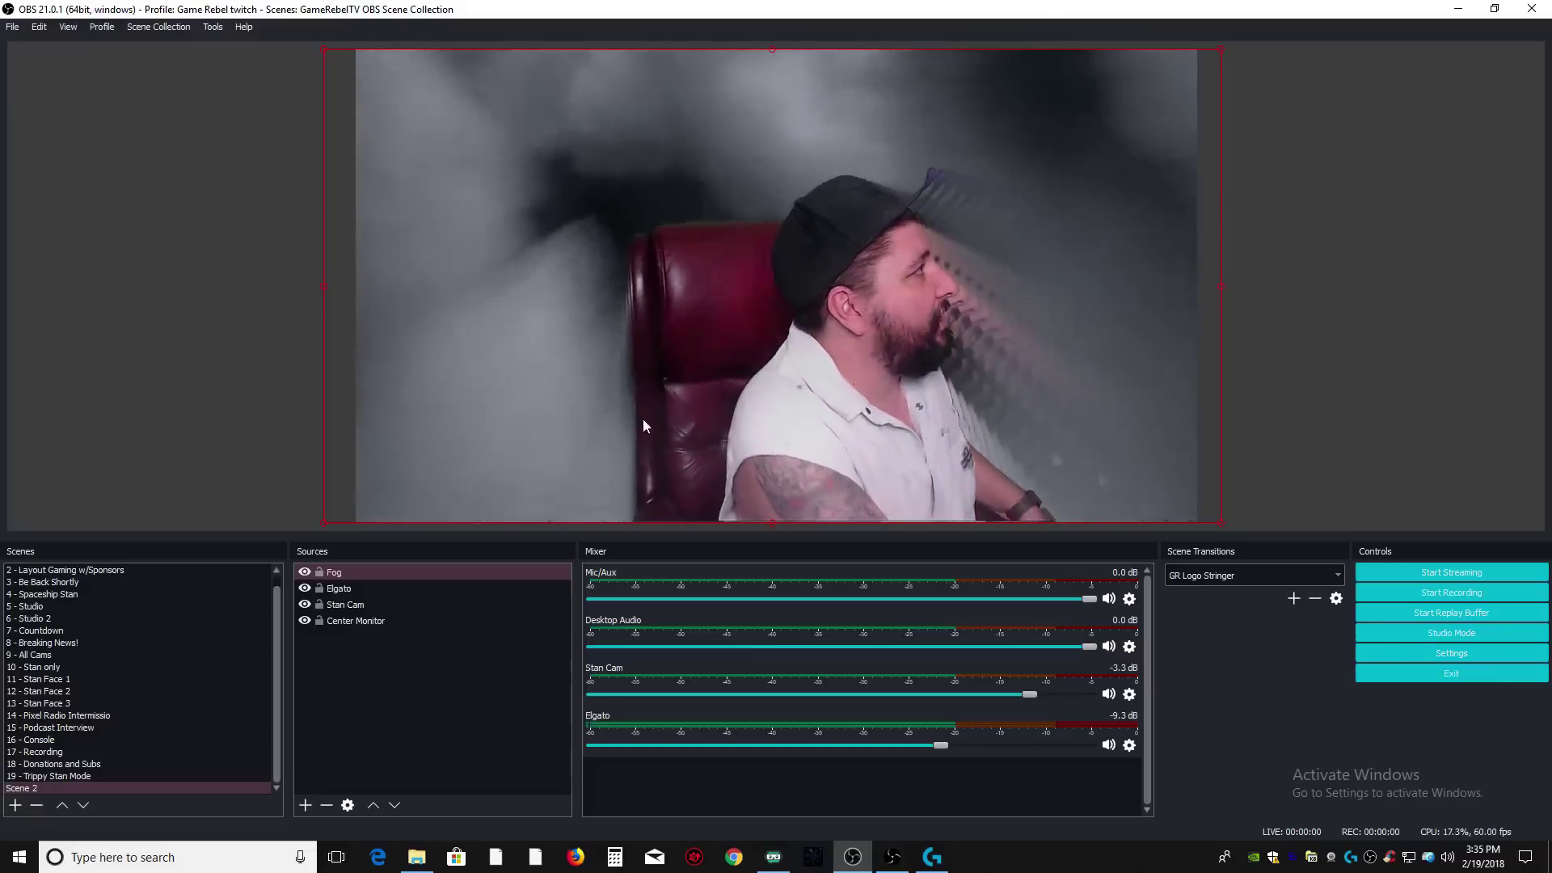
left_click(388, 571)
Check Fog's Color Correction filter, then reorder Fog to sit beneath Elgato and above the webcam.
right_click(388, 570)
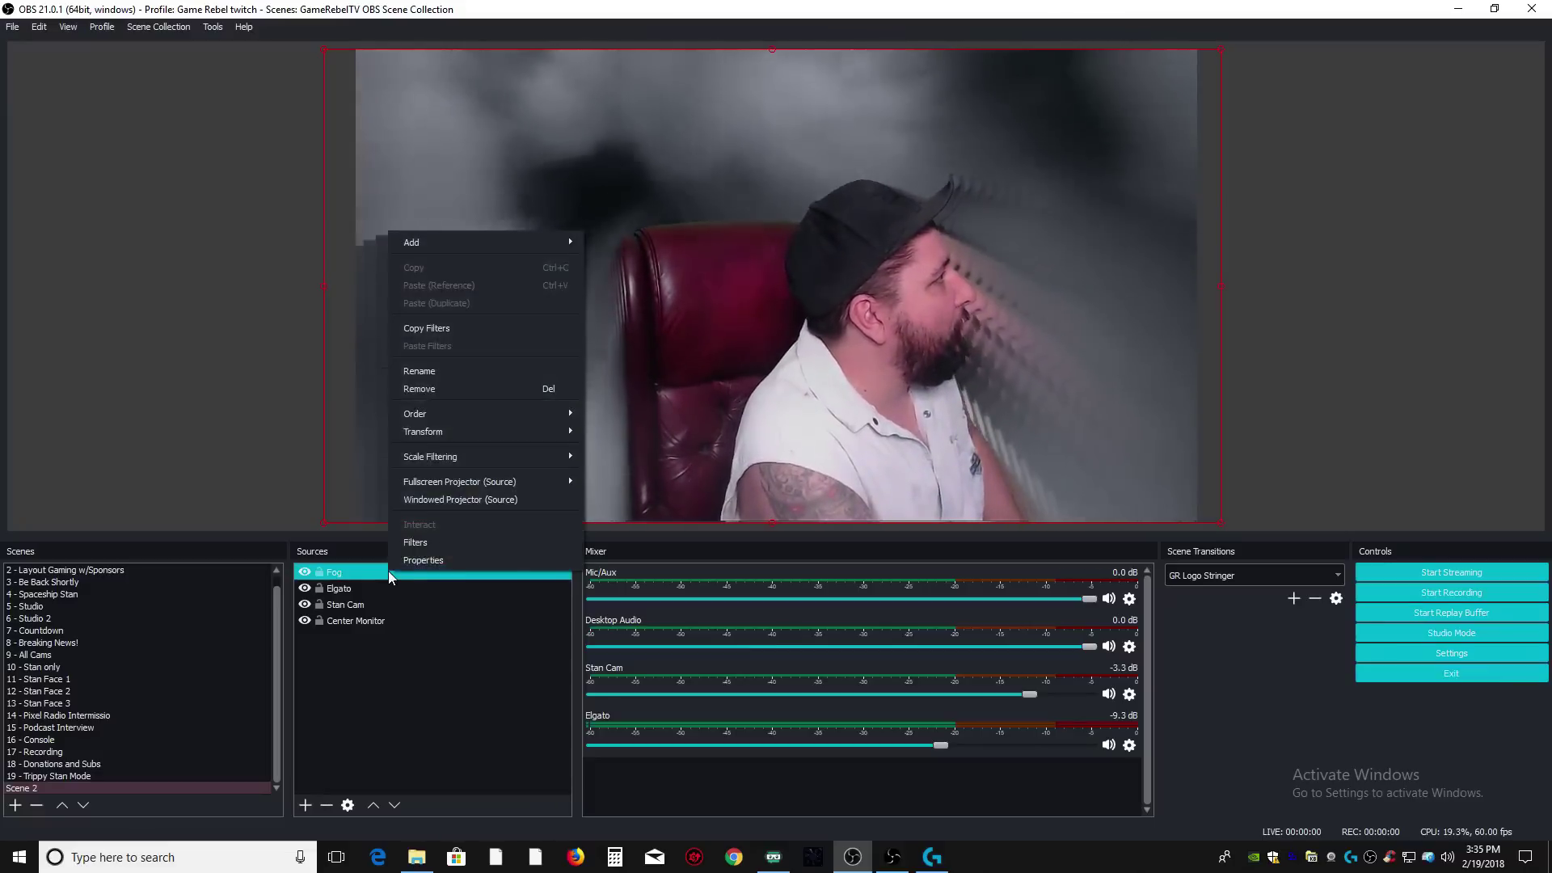
left_click(428, 546)
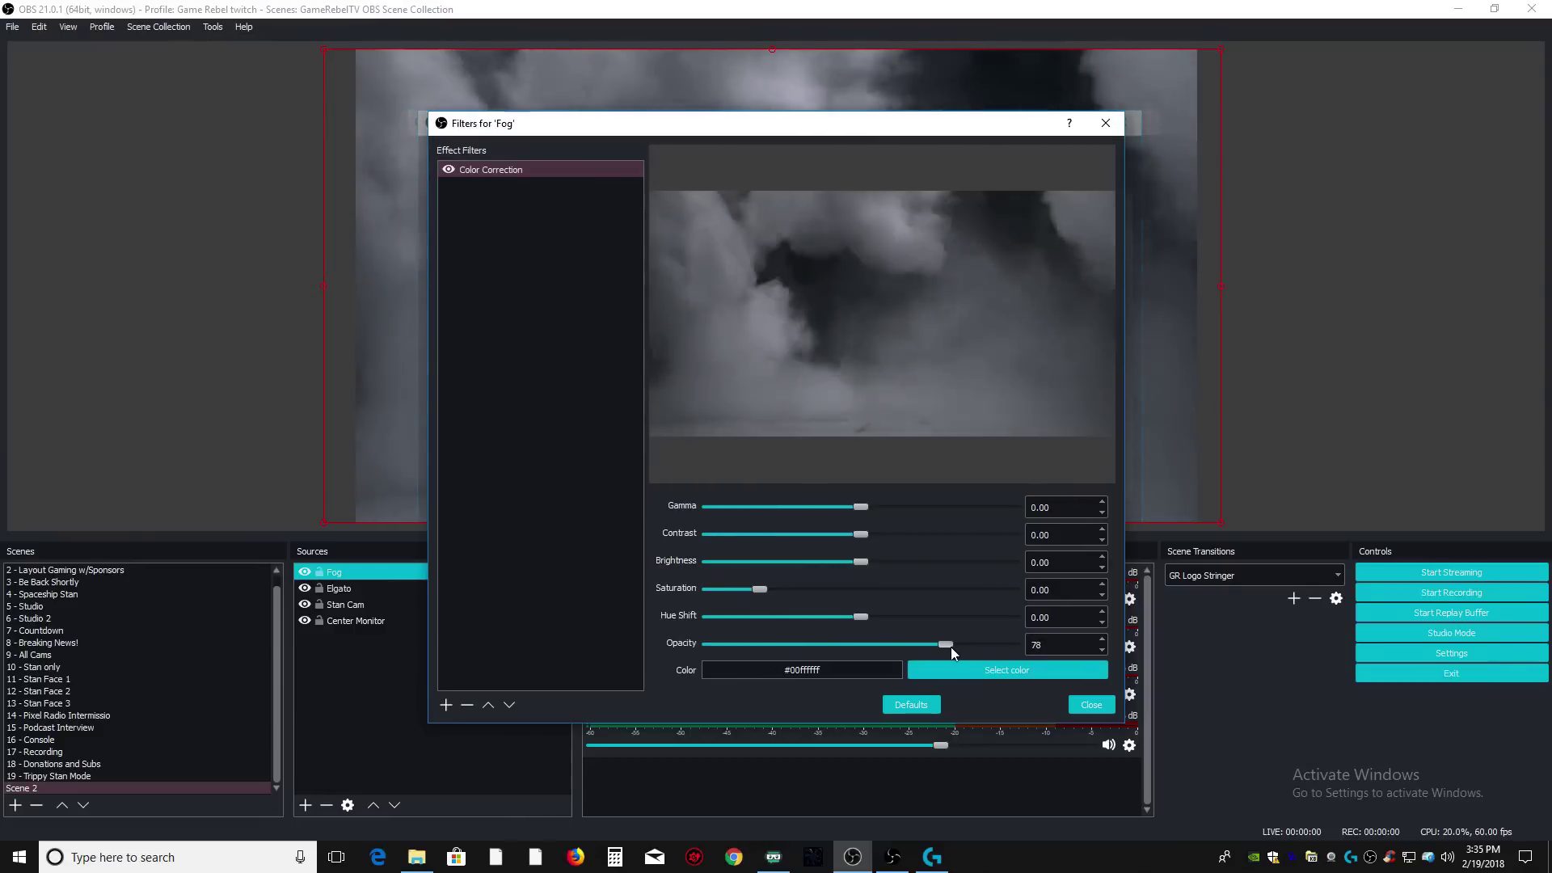
left_click(1092, 704)
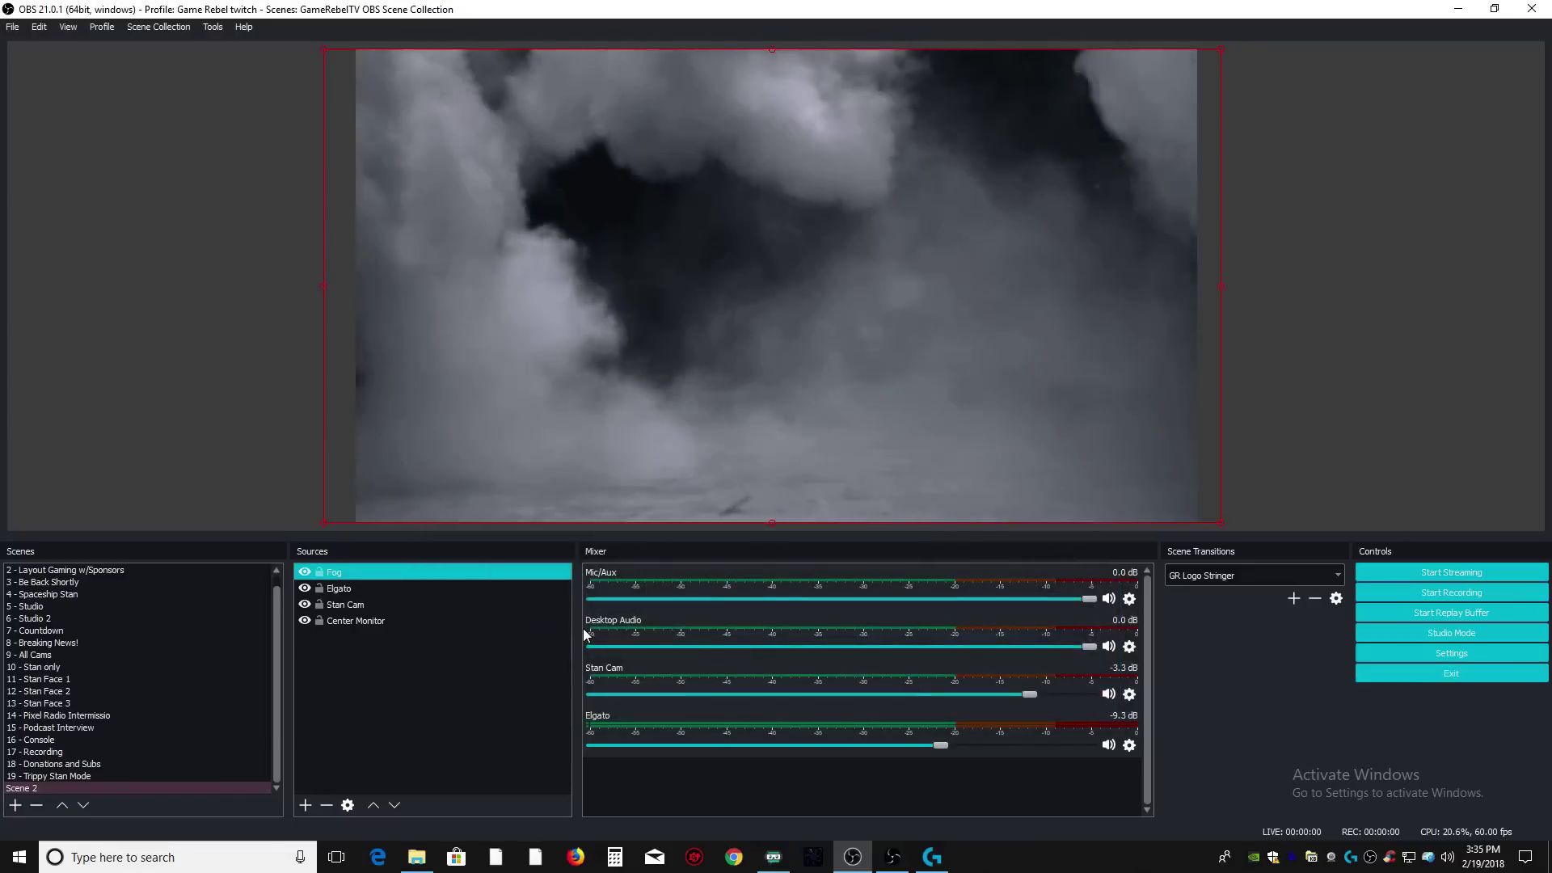
left_click_drag(403, 570, 401, 604)
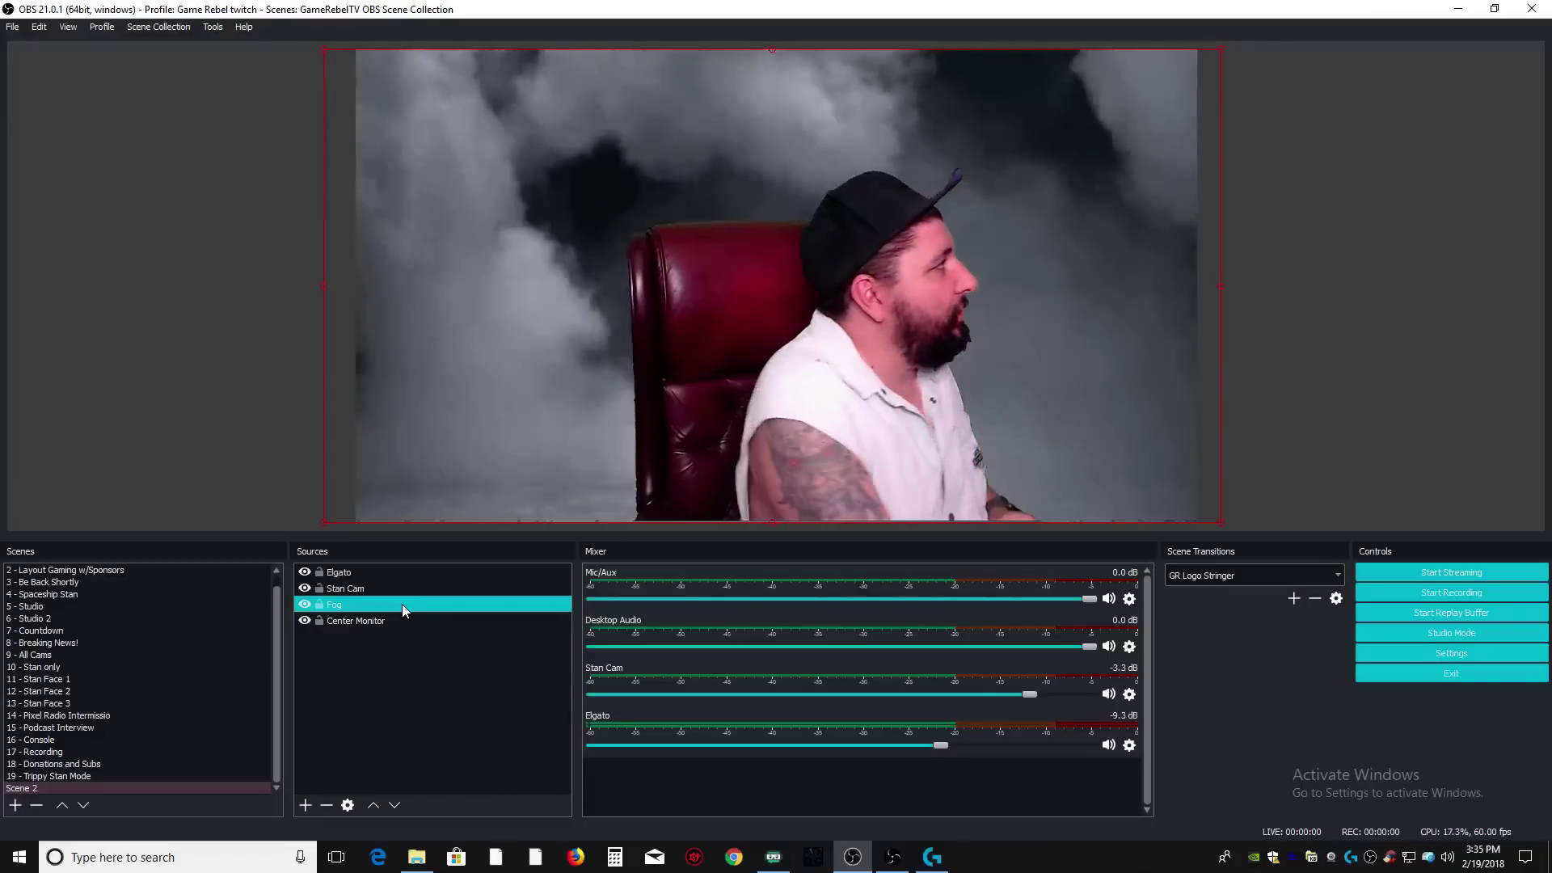
left_click_drag(402, 606, 401, 580)
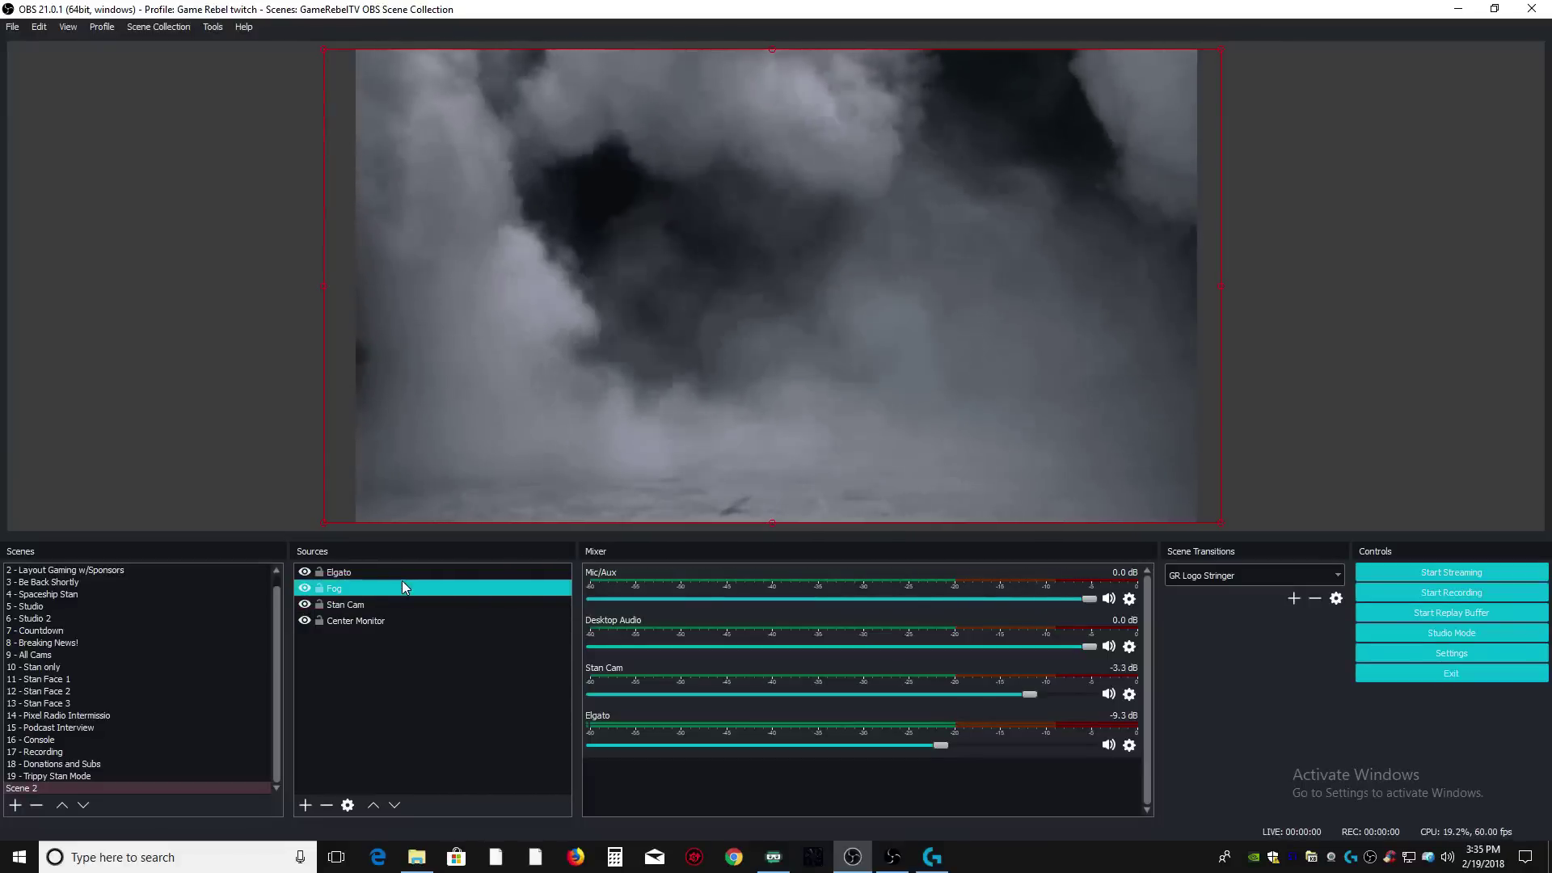
Set the Fog source's Color Correction filter opacity to 20 so the smoke looks faint.
right_click(369, 587)
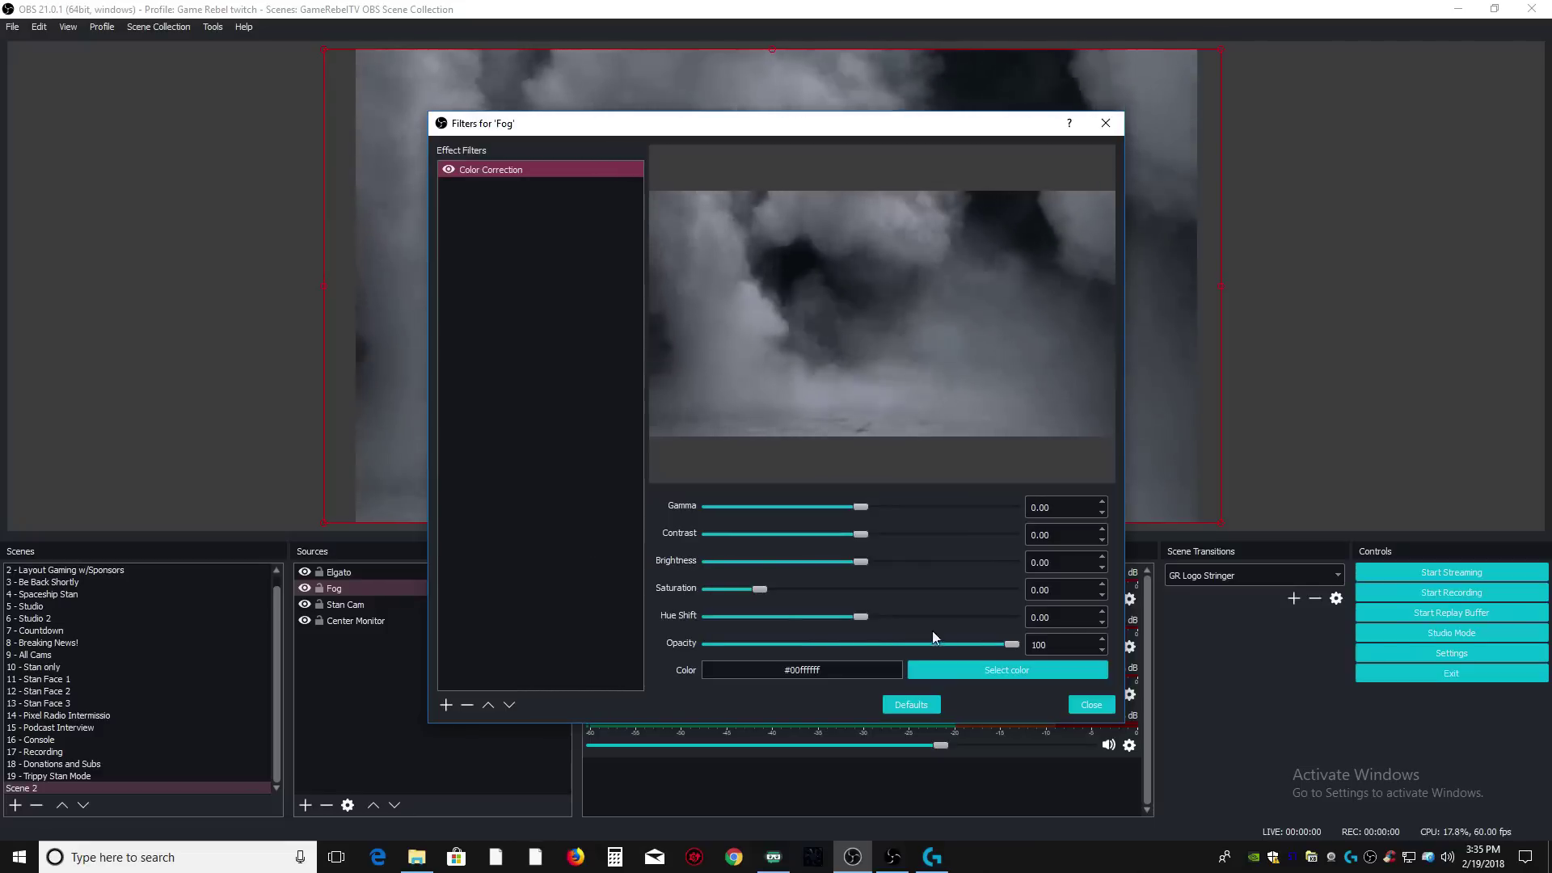
left_click_drag(1011, 645, 796, 648)
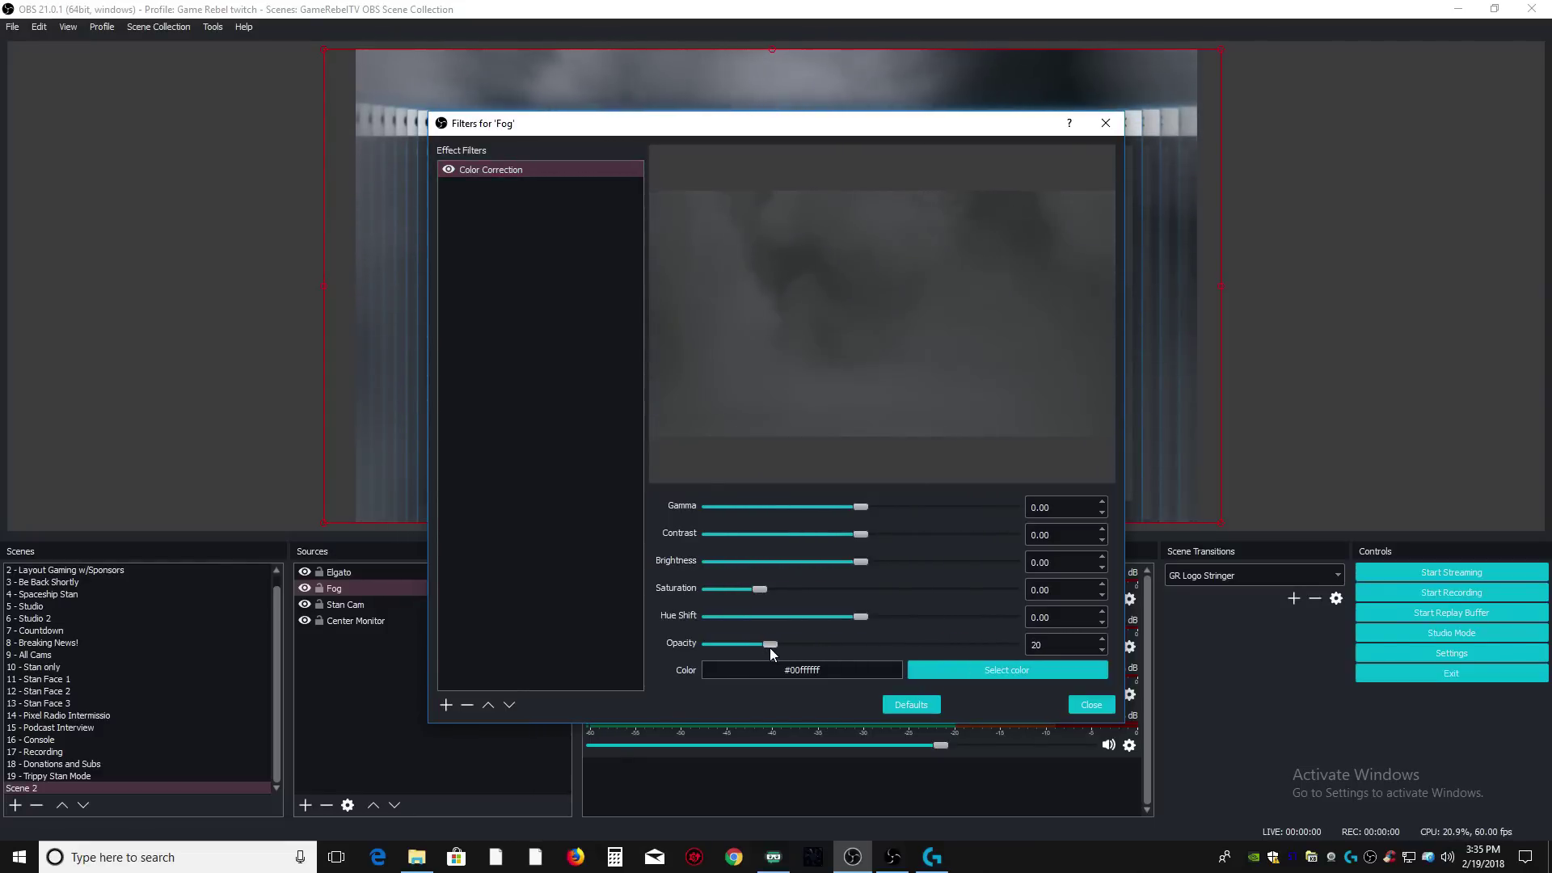
left_click(1075, 700)
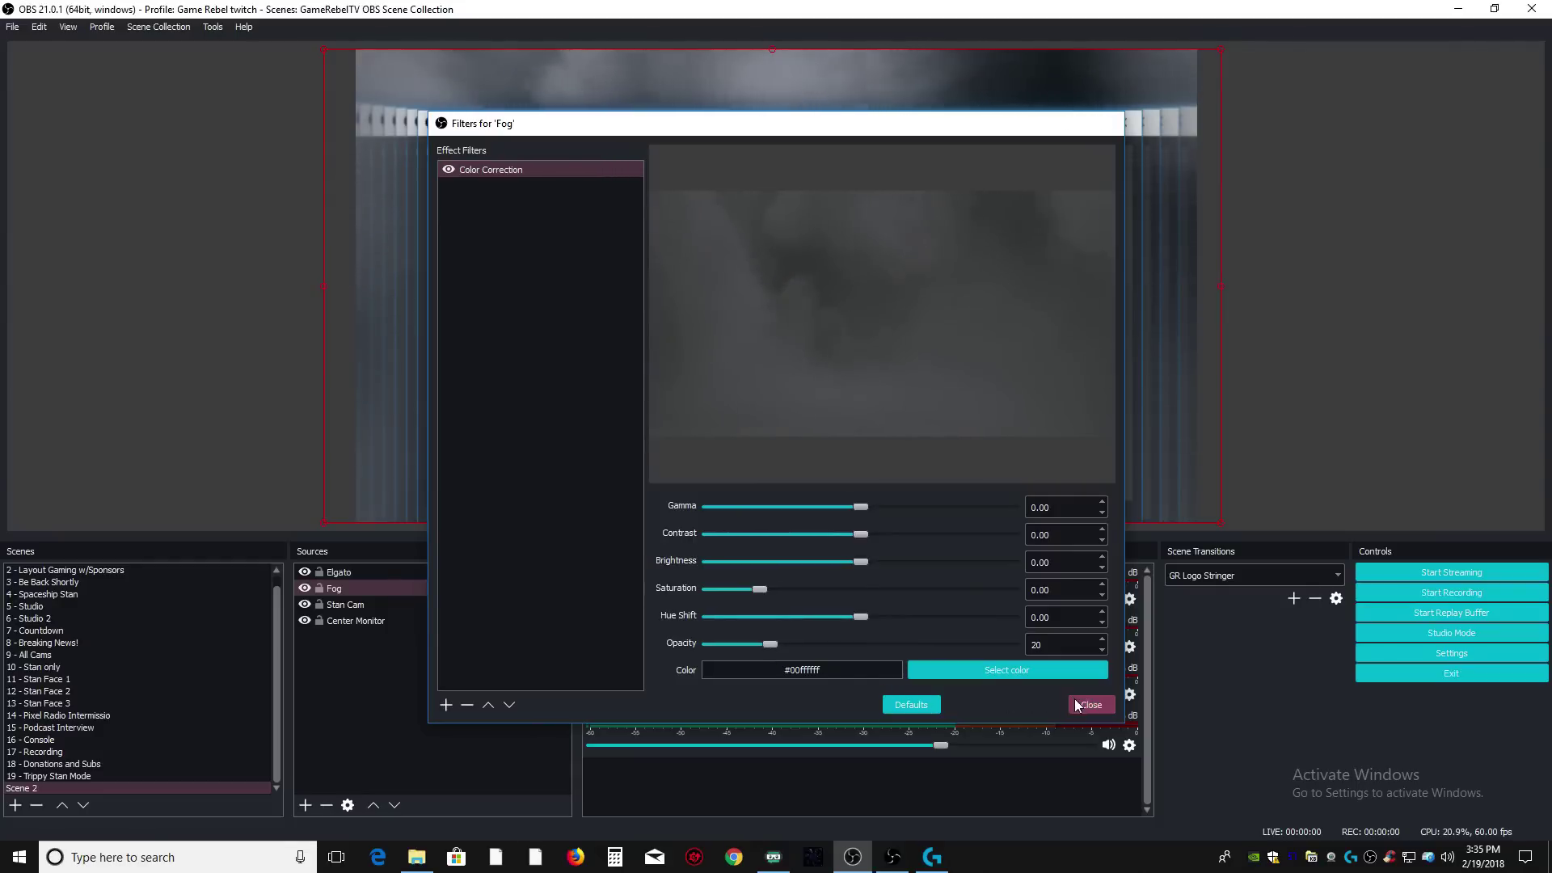